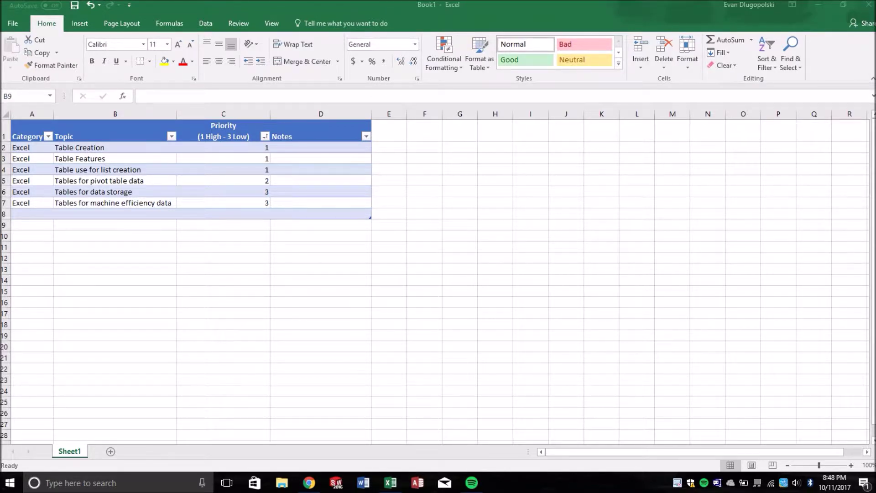
# Step: Examine the existing topic table from its Category header row down to the empty last row
pyautogui.click(32, 148)
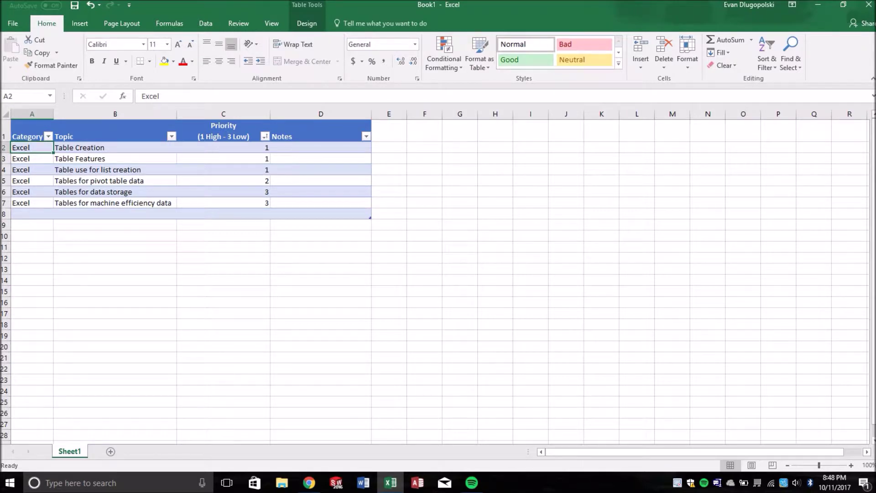
pyautogui.click(115, 182)
pyautogui.click(115, 192)
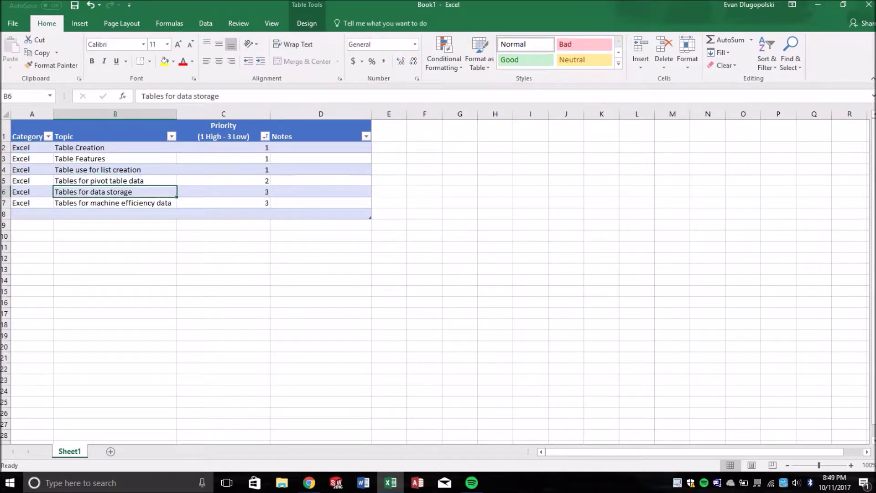
pyautogui.press('Down')
pyautogui.press('Left')
pyautogui.press('Down')
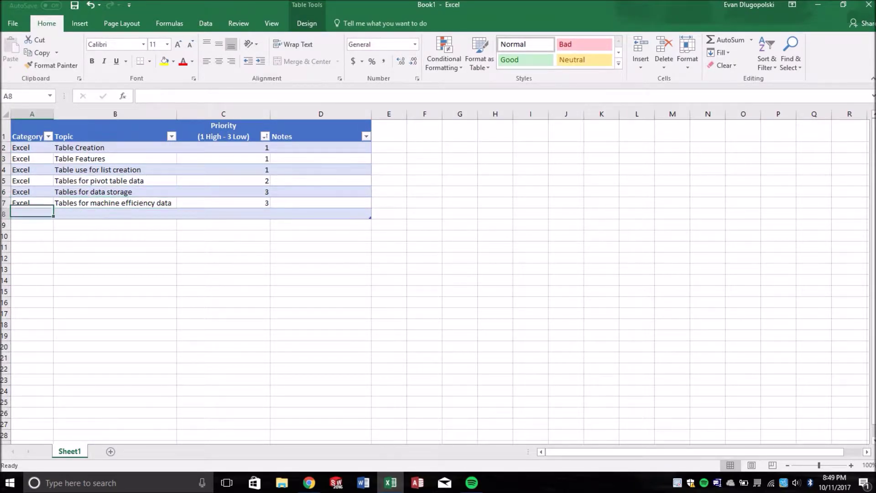
pyautogui.hotkey('ctrl', 'Home')
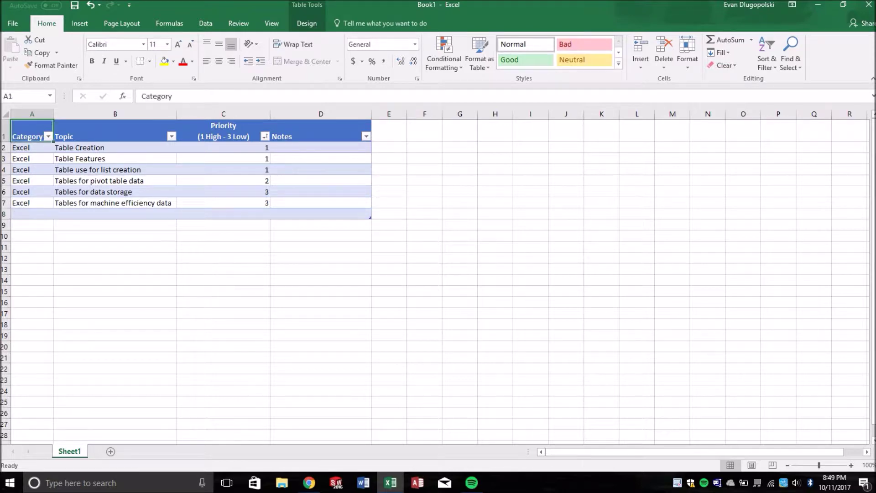
pyautogui.hotkey('ctrl', 'shift', 'Right')
pyautogui.hotkey('ctrl', 'shift', 'Down')
pyautogui.hotkey('shift', 'Down')
pyautogui.click(321, 236)
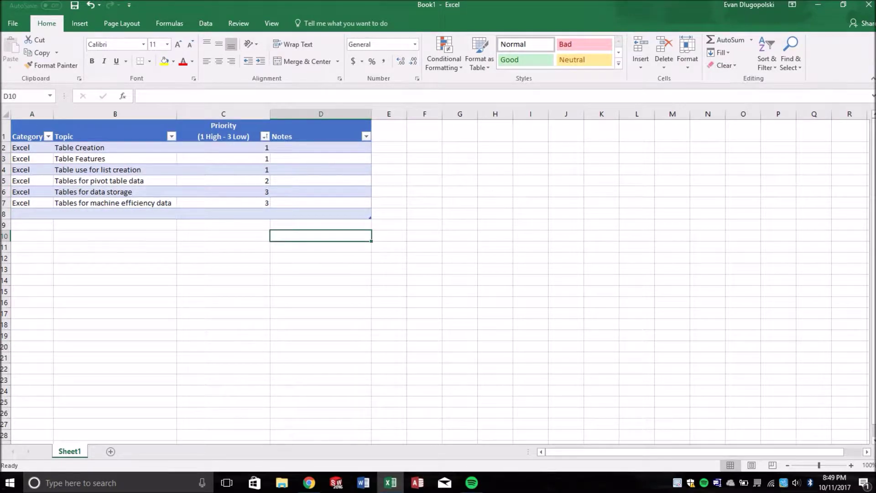
pyautogui.moveTo(321, 214); pyautogui.dragTo(31, 130)
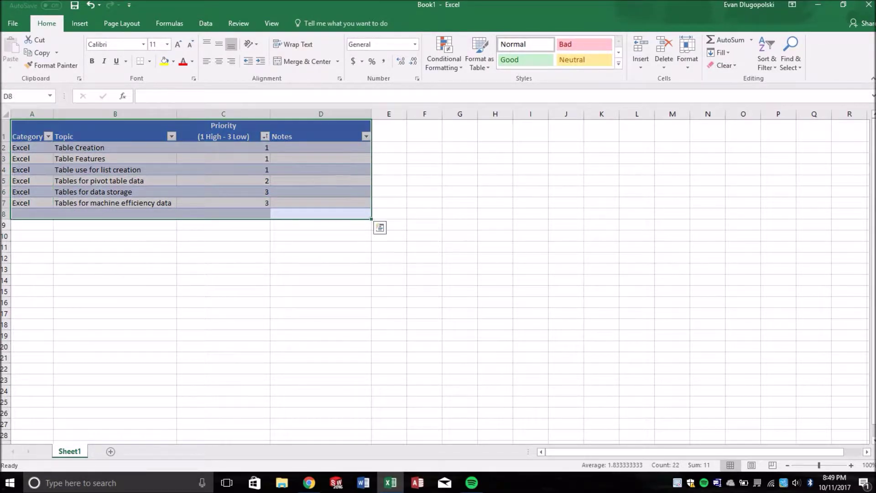
pyautogui.click(30, 130)
pyautogui.click(32, 159)
pyautogui.click(31, 170)
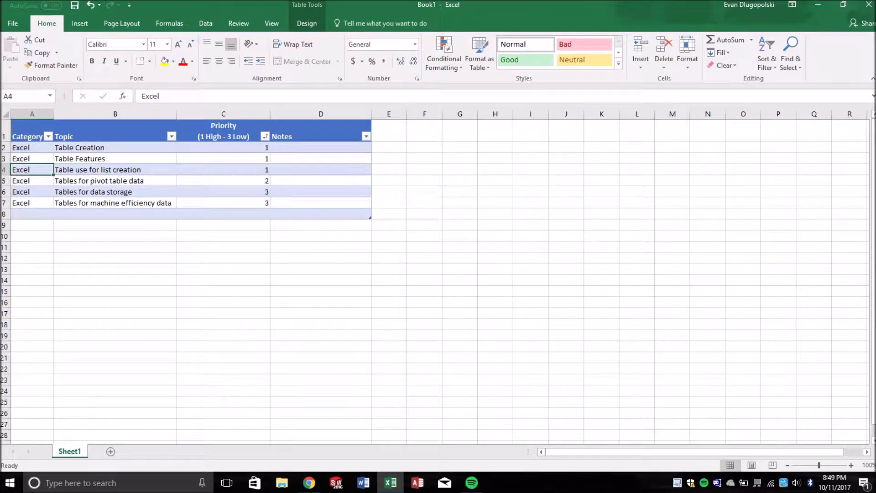
pyautogui.click(32, 214)
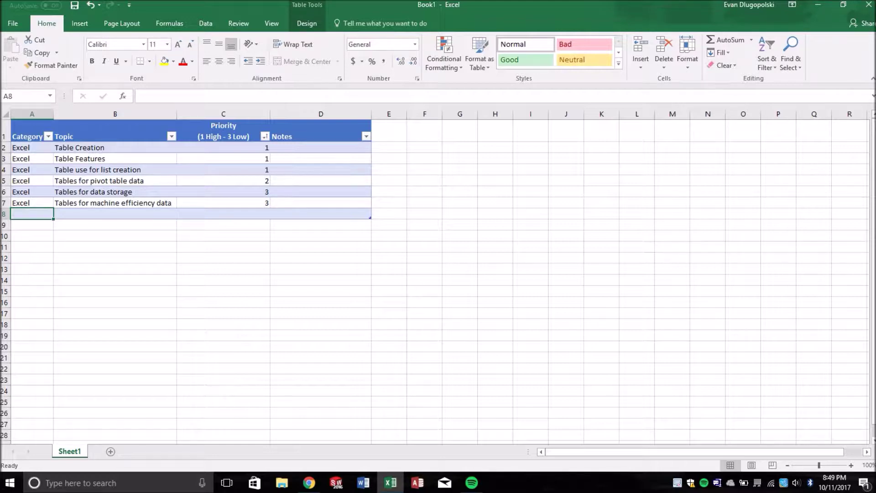
pyautogui.click(115, 159)
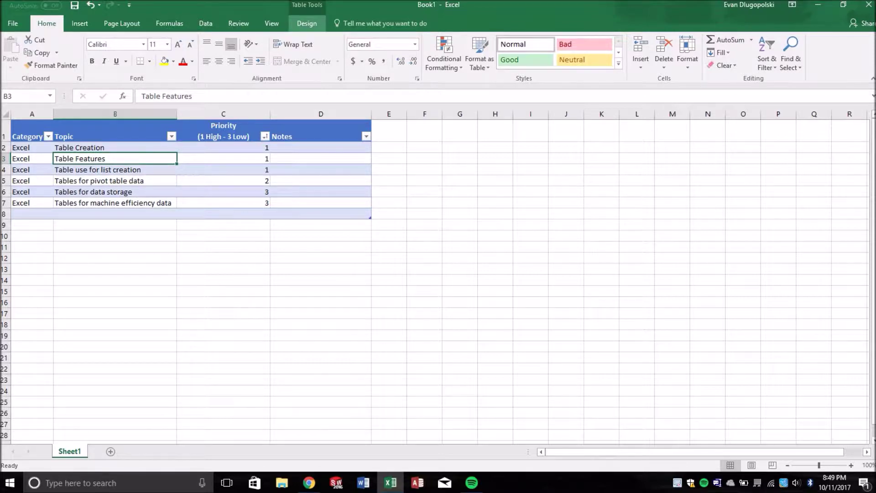
# Step: Show the table's design options and go through the entries in the Topic column
pyautogui.click(306, 23)
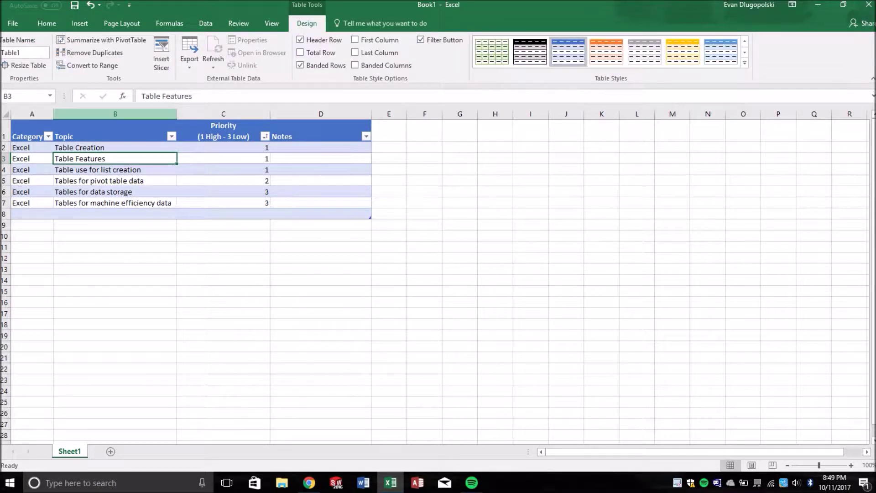
pyautogui.click(115, 148)
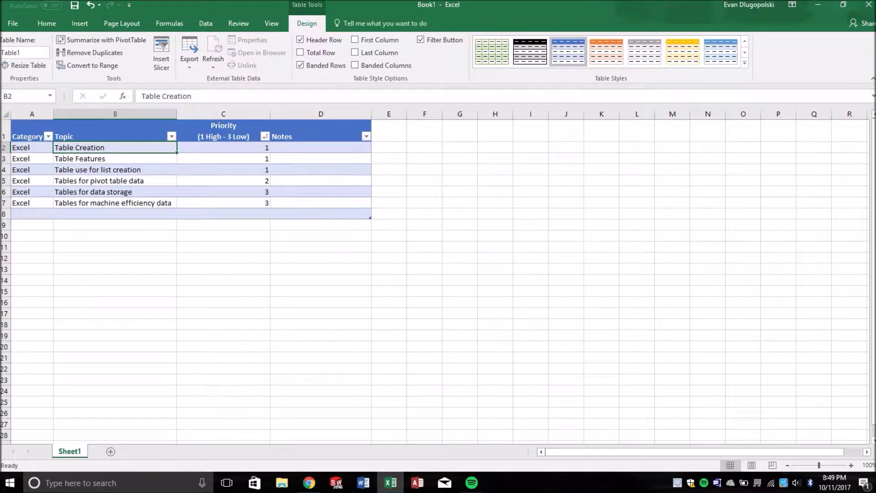
pyautogui.press('Up')
pyautogui.press('Down')
pyautogui.press('Down')
pyautogui.press('Down')
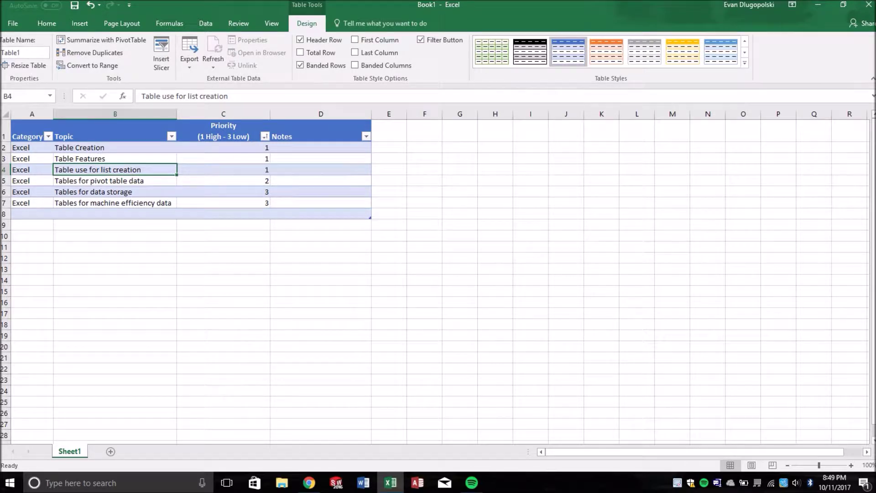
pyautogui.press('Down')
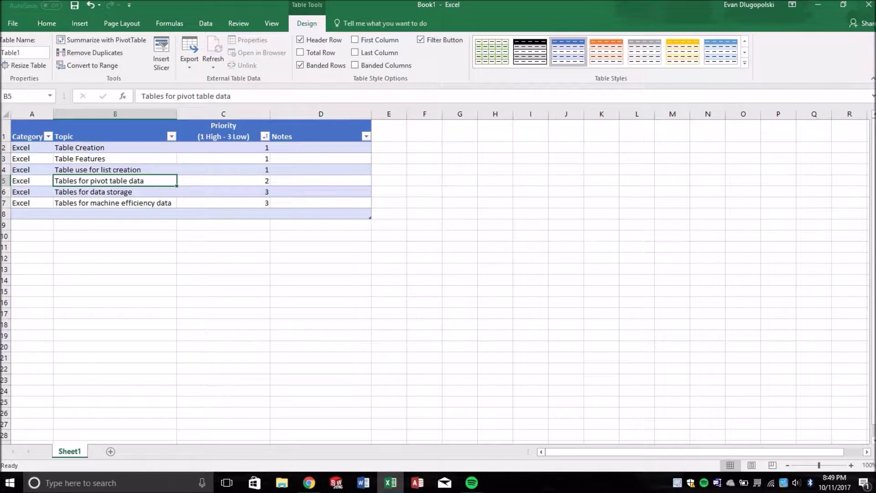
# Step: Fill the empty table row 8 with category Access, topic Basics and priority 1
pyautogui.click(32, 214)
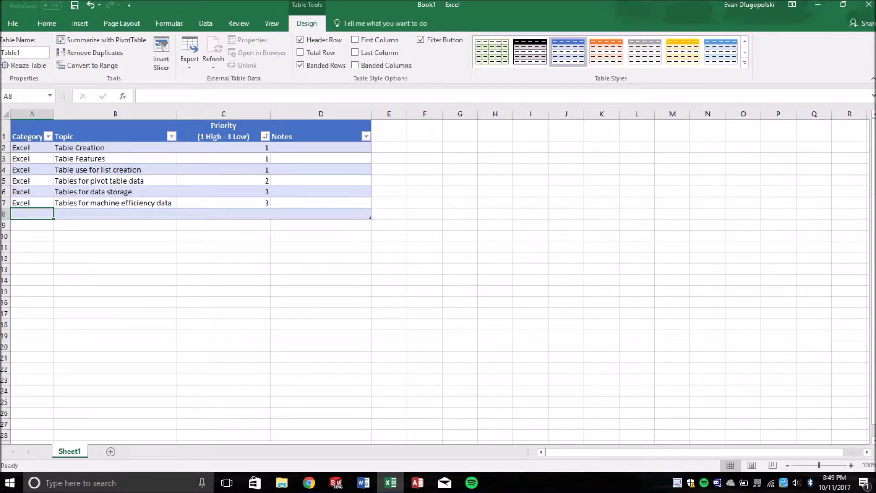
pyautogui.write('Accesss')
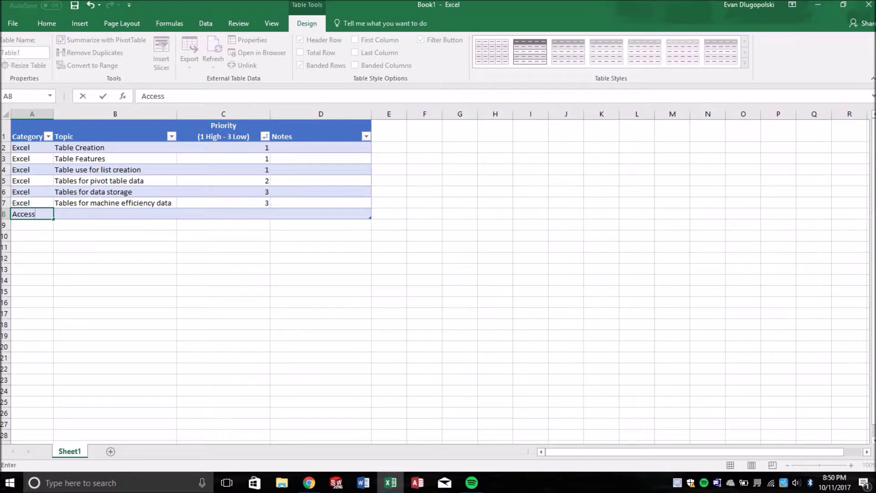
pyautogui.press('Tab')
pyautogui.press('BackSpace')
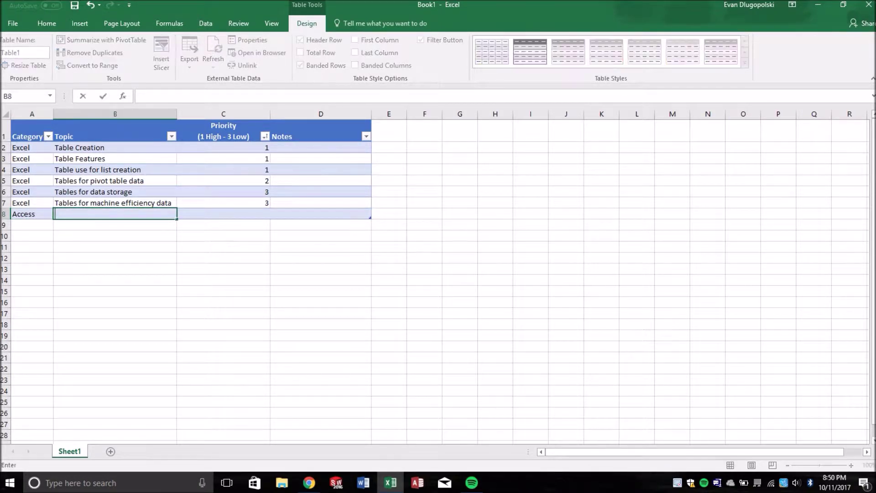
pyautogui.write('Basics')
pyautogui.press('Tab')
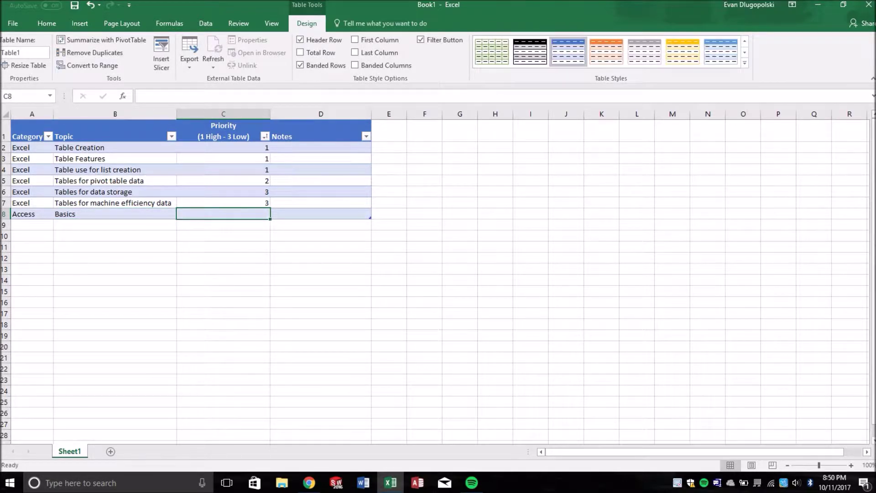
pyautogui.write('1')
pyautogui.press('Tab')
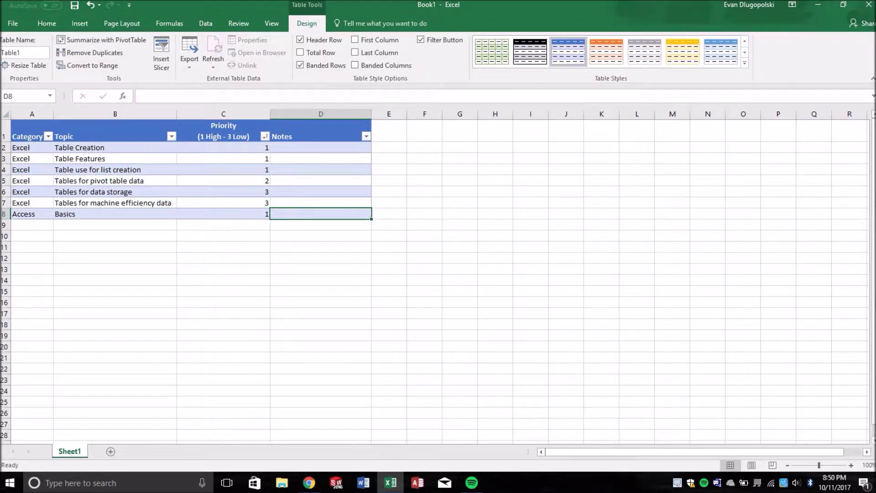
# Step: Add a table row 9 with category Access, topic Manufacturing Tool DB and priority 2
pyautogui.press('Tab')
pyautogui.write('Access')
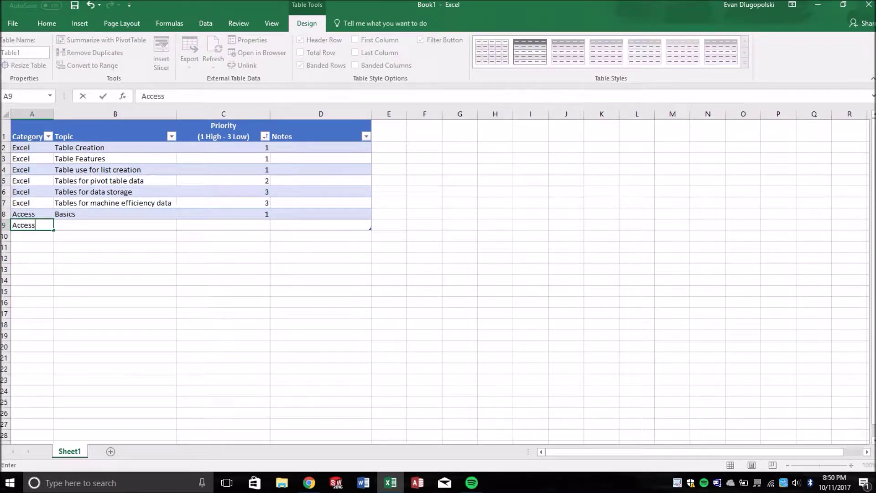
pyautogui.press('Tab')
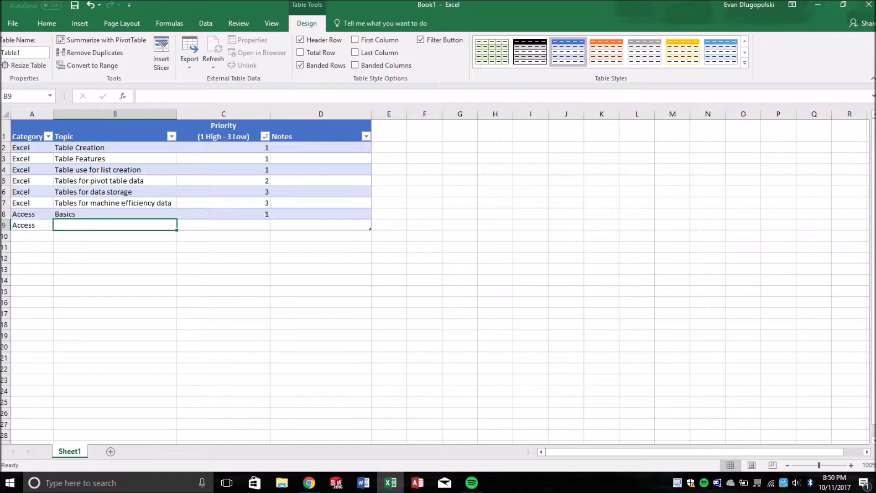
pyautogui.write('Tool')
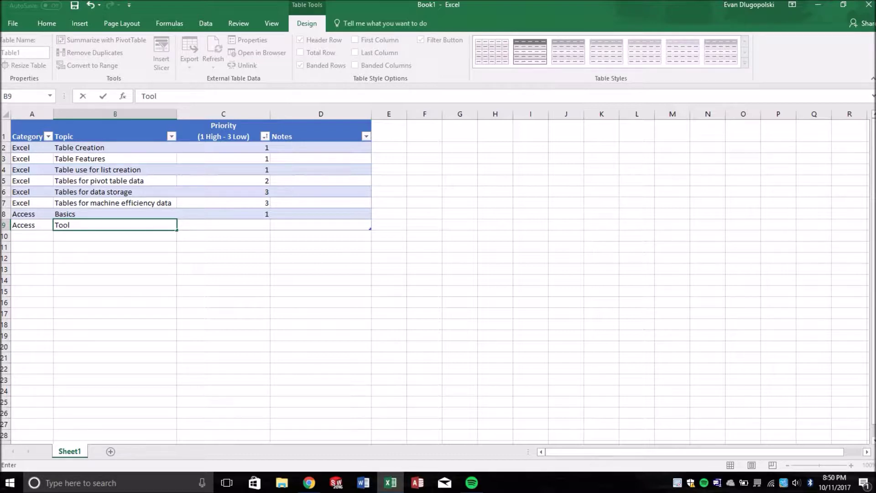
pyautogui.write('s')
pyautogui.press('BackSpace')
pyautogui.press('BackSpace')
pyautogui.press('BackSpace')
pyautogui.press('BackSpace')
pyautogui.press('BackSpace')
pyautogui.write('Manufacturing Tool D')
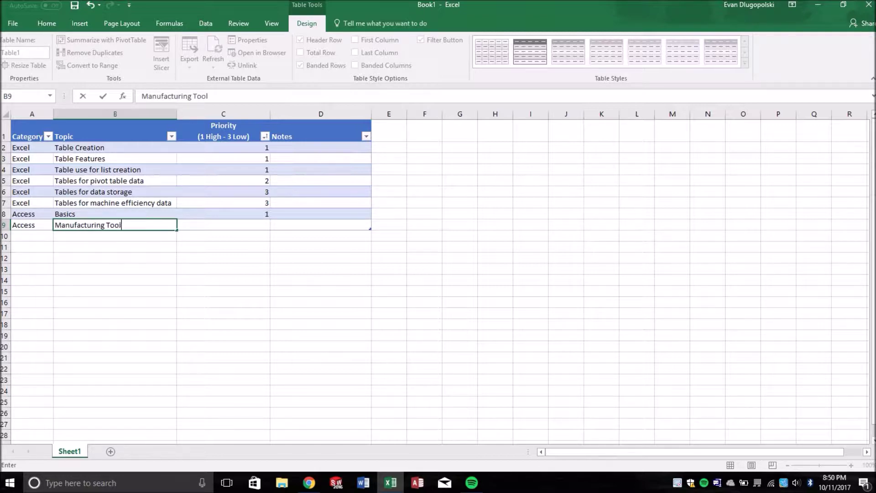
pyautogui.write('B')
pyautogui.press('Tab')
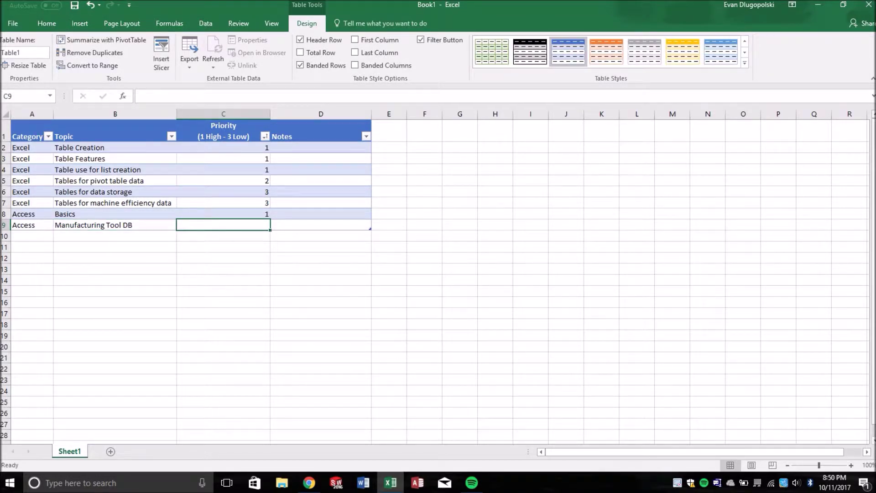
pyautogui.write('2')
pyautogui.press('Tab')
pyautogui.press('Return')
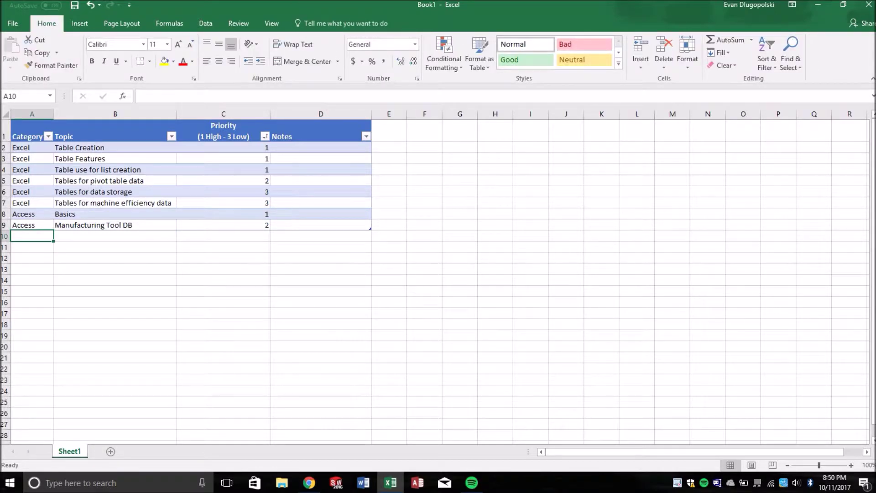
# Step: Highlight the full table range A1:D9 to review its extent including the two Access rows
pyautogui.moveTo(28, 130); pyautogui.dragTo(321, 214)
pyautogui.click(321, 225)
pyautogui.moveTo(29, 130); pyautogui.dragTo(321, 225)
pyautogui.moveTo(29, 131); pyautogui.dragTo(321, 225)
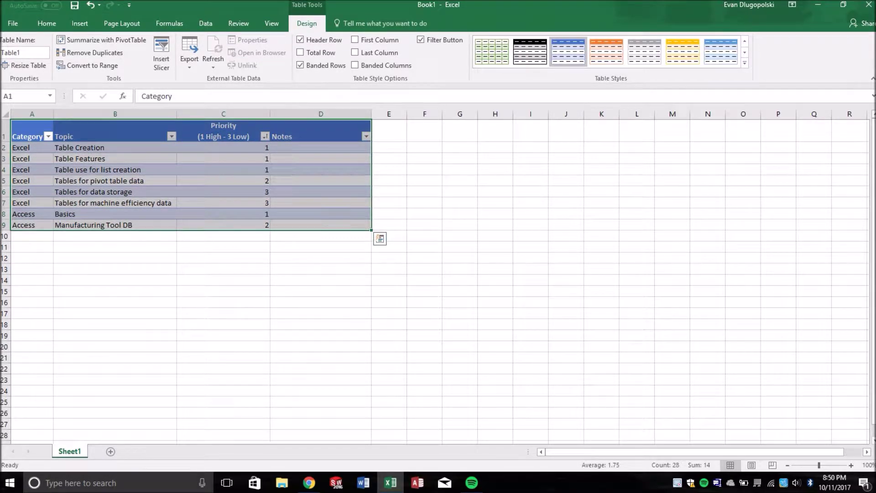
pyautogui.click(115, 170)
pyautogui.moveTo(28, 136); pyautogui.dragTo(321, 225)
pyautogui.click(223, 191)
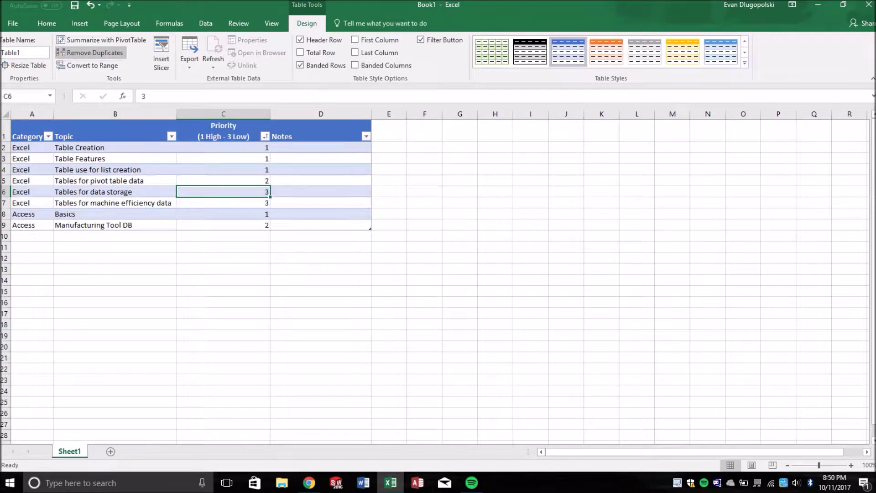
pyautogui.moveTo(28, 136); pyautogui.dragTo(321, 225)
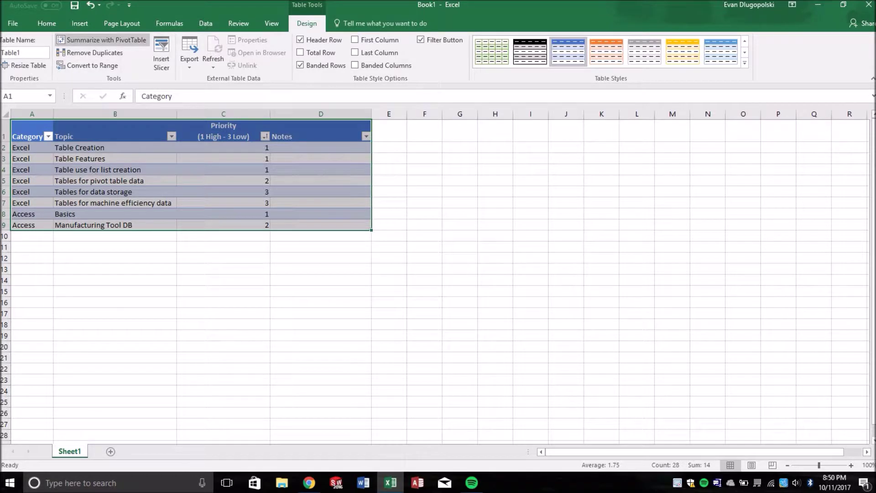
# Step: Show the insert options and examine the PivotTable command with the whole table A1:D9 selected
pyautogui.click(79, 24)
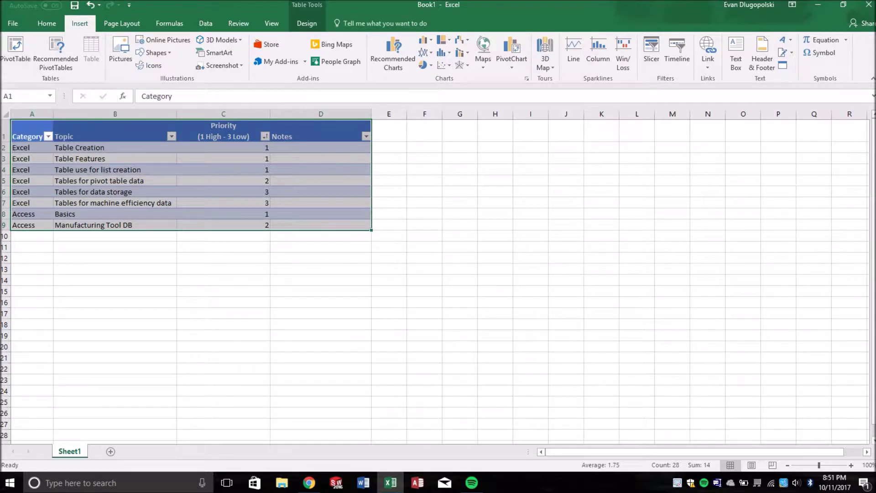
pyautogui.click(223, 159)
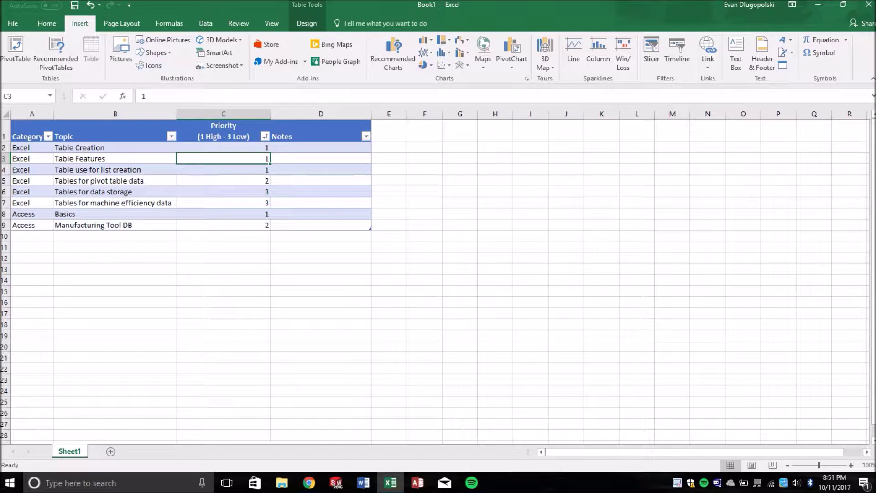
pyautogui.moveTo(29, 130); pyautogui.dragTo(320, 225)
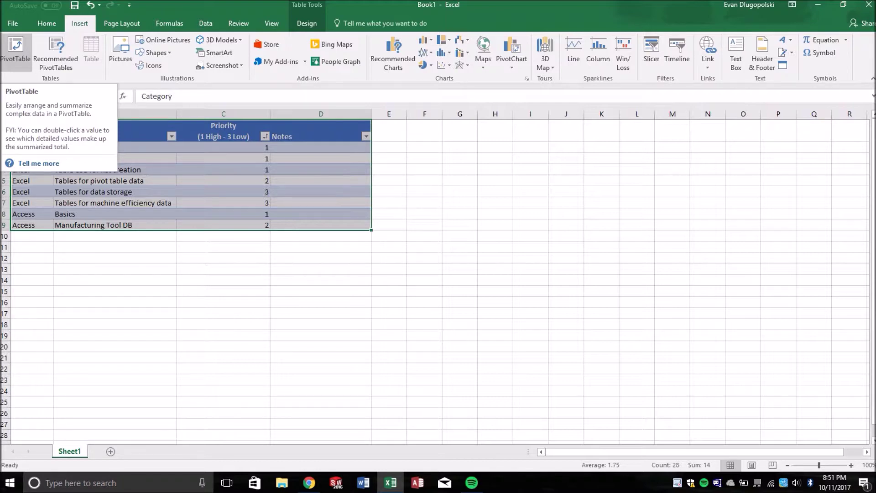
pyautogui.moveTo(32, 133); pyautogui.dragTo(324, 225)
pyautogui.click(224, 182)
pyautogui.click(223, 181)
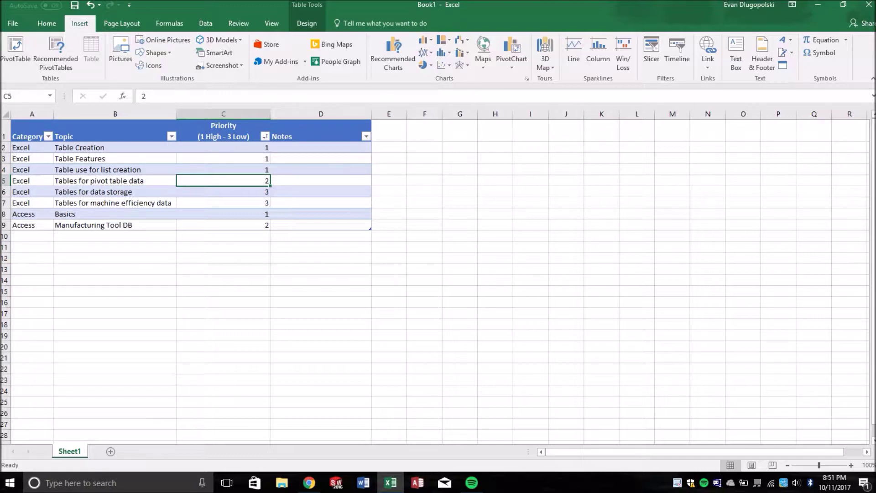
pyautogui.moveTo(28, 136); pyautogui.dragTo(347, 225)
pyautogui.click(388, 246)
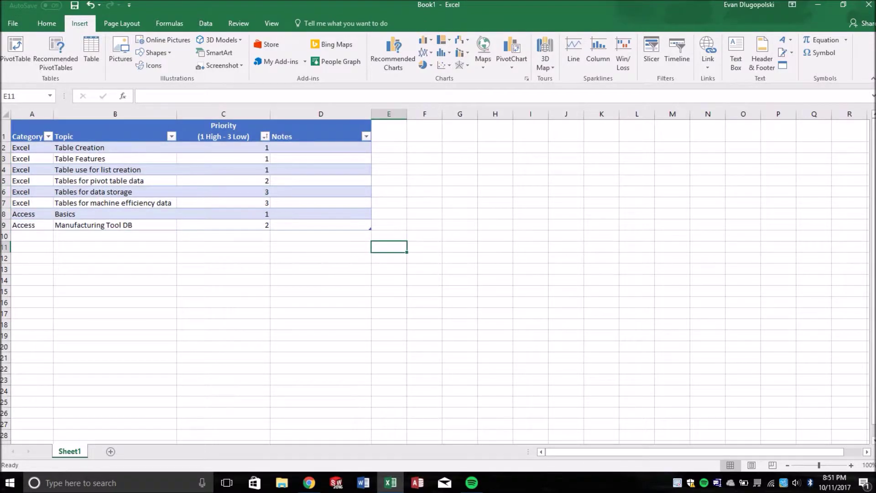
# Step: Extend the table with four empty rows, down to row 13
pyautogui.click(321, 225)
pyautogui.press('Tab')
pyautogui.press('Tab')
pyautogui.press('Tab')
pyautogui.press('Tab')
pyautogui.press('Tab')
pyautogui.press('Tab')
pyautogui.press('Tab')
pyautogui.press('Tab')
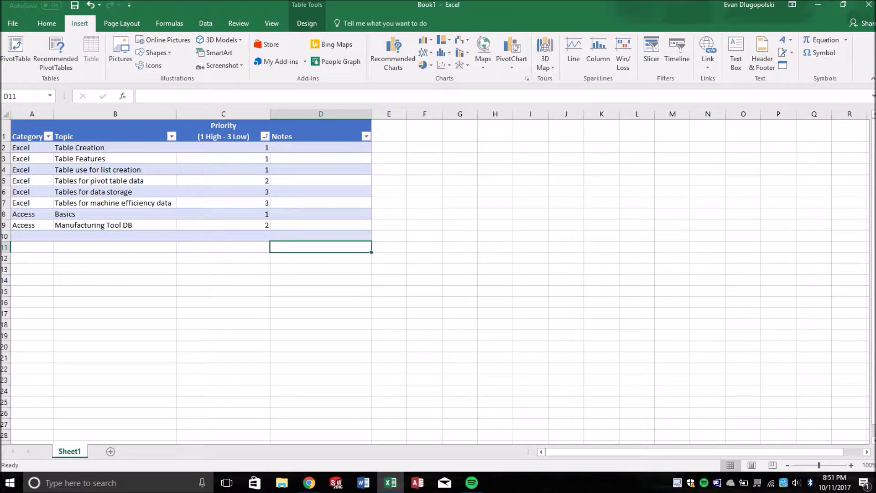
pyautogui.press('Tab')
pyautogui.press('Tab')
pyautogui.press('Tab')
pyautogui.press('Tab')
pyautogui.press('Tab')
pyautogui.press('Tab')
pyautogui.press('Tab')
pyautogui.press('Tab')
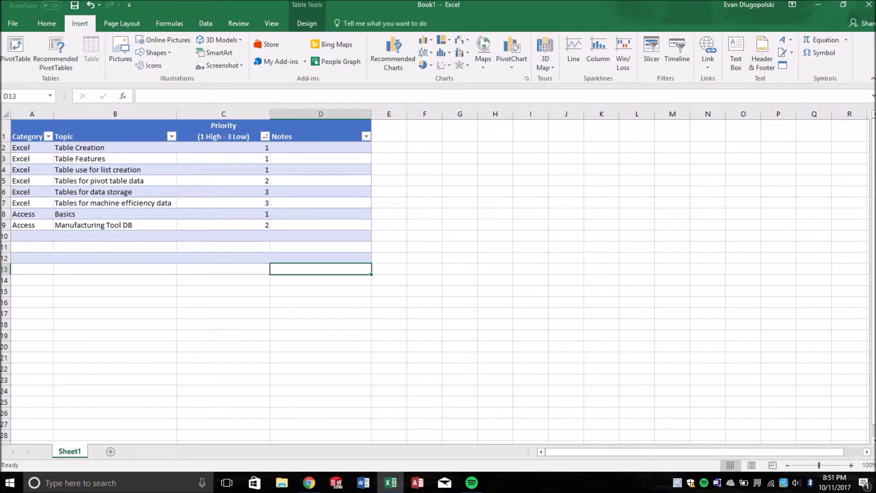
# Step: Delete the four empty rows 10 to 13 from the end of the table
pyautogui.moveTo(6, 236); pyautogui.dragTo(5, 267)
pyautogui.rightClick(5, 267)
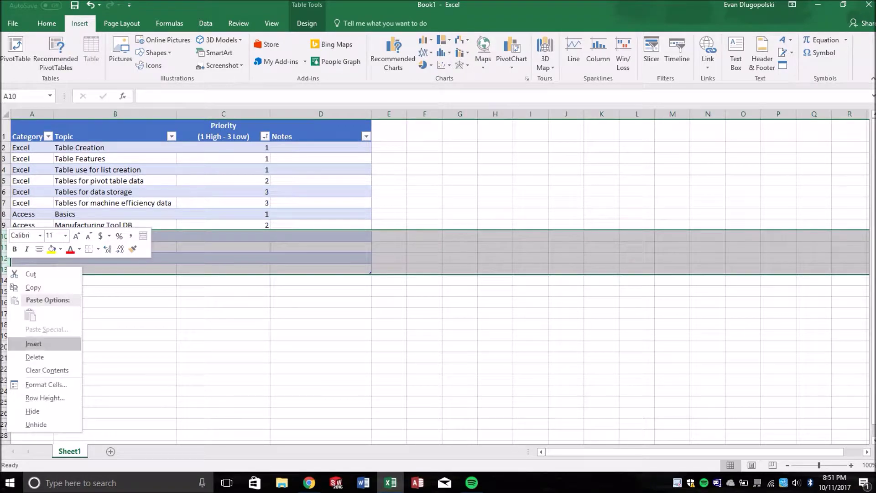
pyautogui.click(34, 357)
# Step: Create a PivotTable on a new worksheet using Table1 as the source
pyautogui.click(115, 169)
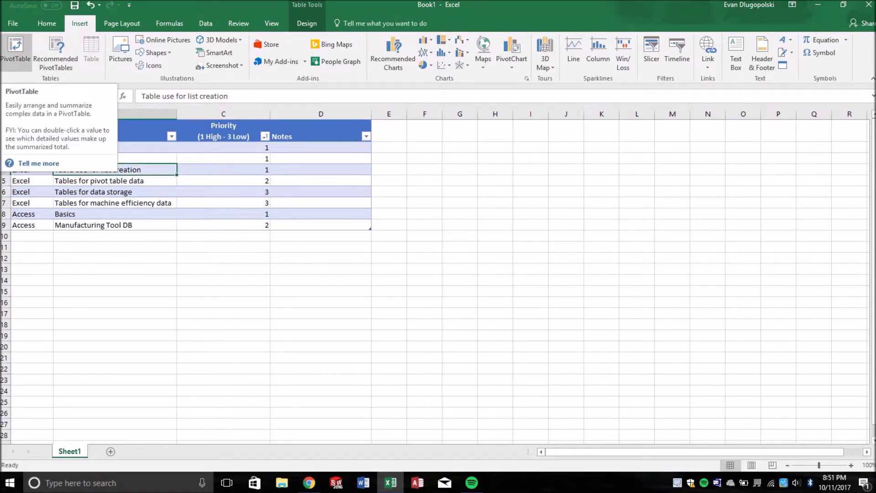
pyautogui.click(15, 47)
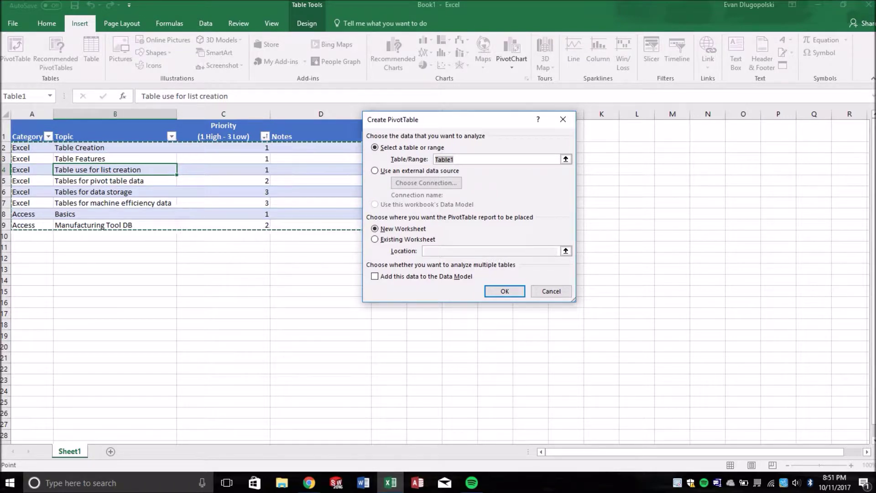
pyautogui.click(461, 159)
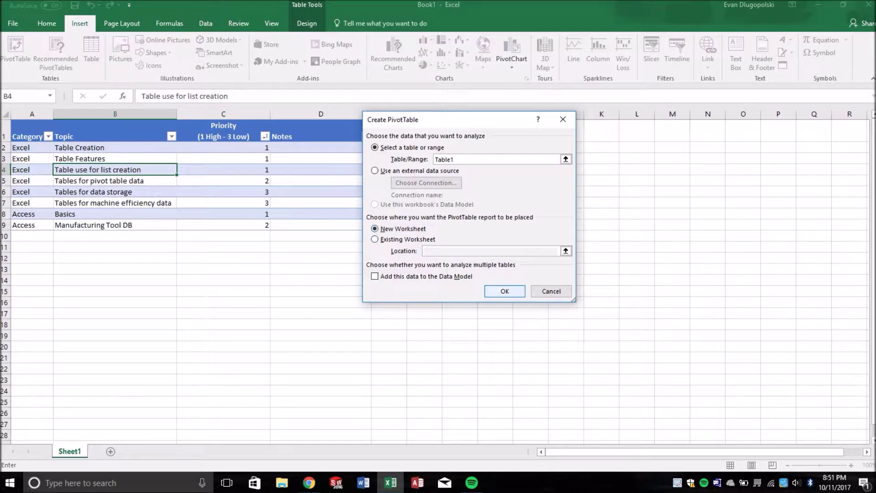
pyautogui.press('Return')
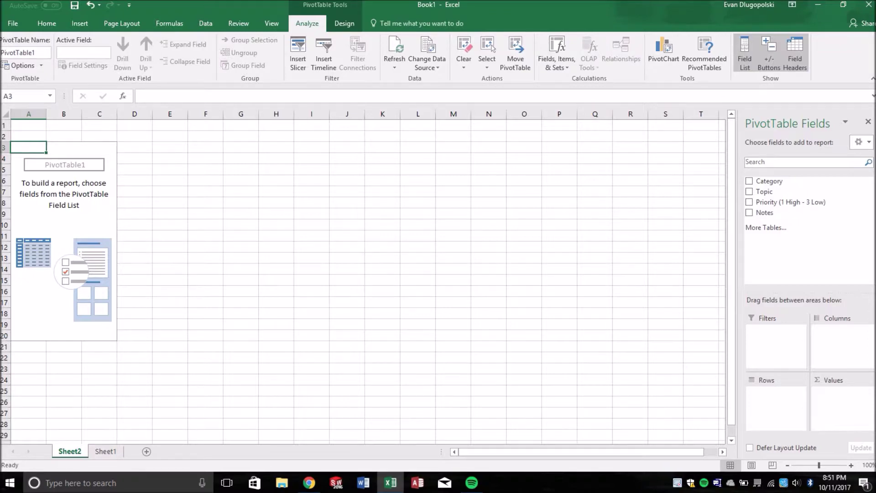
# Step: Widen the PivotTable Fields pane and place the Category field in the Rows area
pyautogui.moveTo(738, 278); pyautogui.dragTo(713, 278)
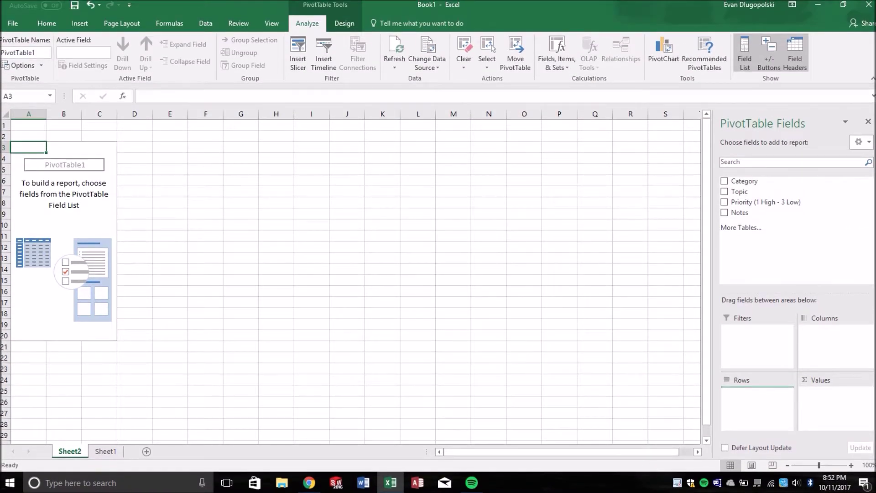
pyautogui.moveTo(744, 181); pyautogui.dragTo(758, 402)
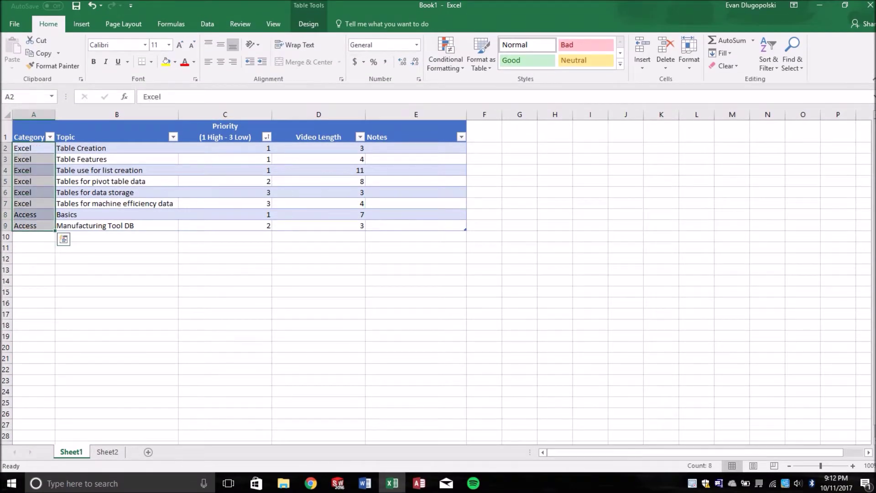
# Step: Review the source table's Category, Topic, Priority, Video Length and Notes columns on Sheet1
pyautogui.click(34, 204)
pyautogui.moveTo(100, 148); pyautogui.dragTo(101, 204)
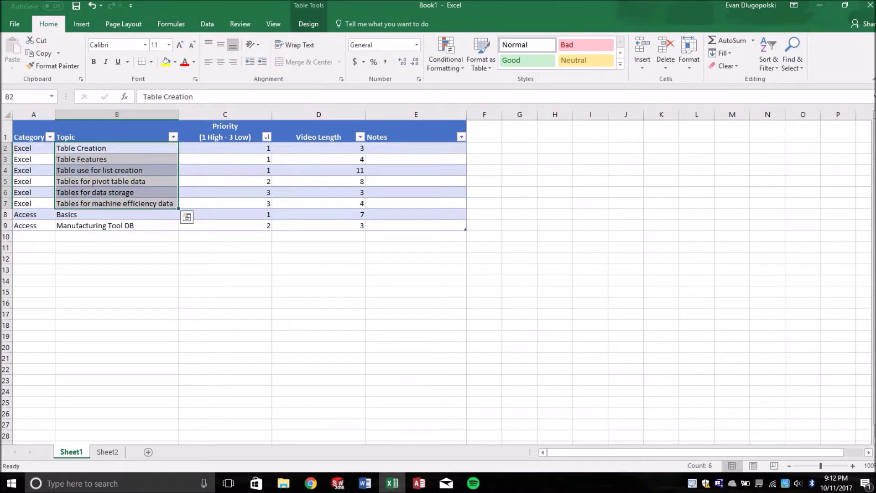
pyautogui.moveTo(116, 148); pyautogui.dragTo(116, 203)
pyautogui.click(225, 149)
pyautogui.click(225, 204)
pyautogui.click(318, 182)
pyautogui.click(416, 182)
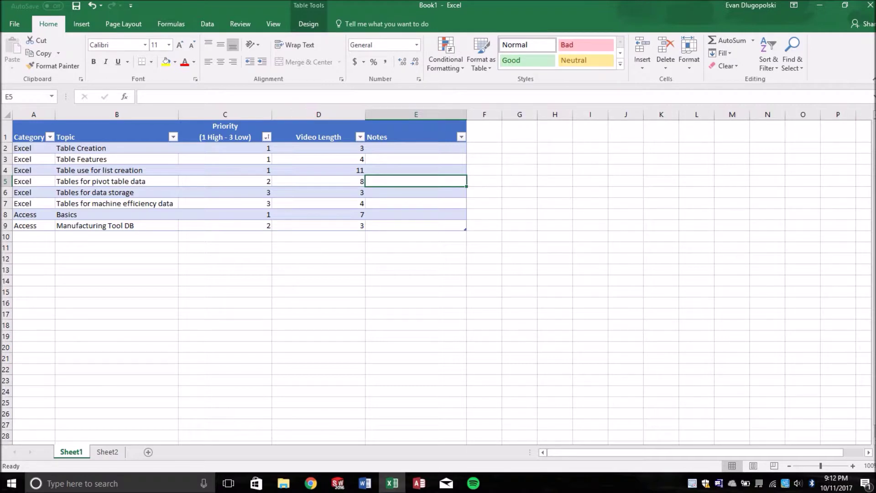
pyautogui.click(319, 132)
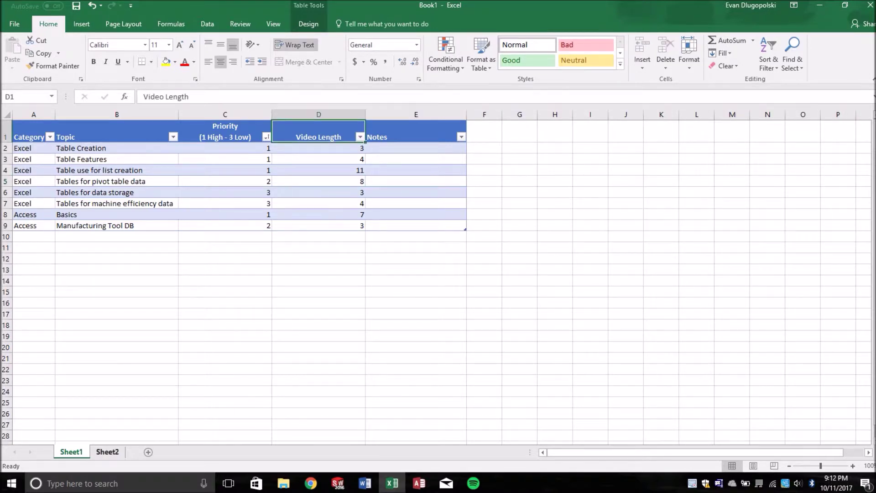
# Step: Compare the pivot table's category labels on Sheet2 with the source table's rows on Sheet1
pyautogui.click(107, 452)
pyautogui.click(101, 193)
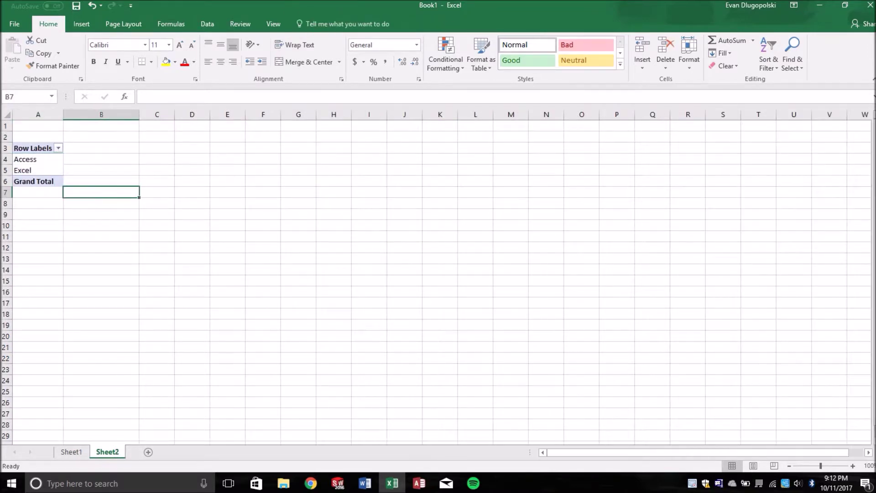
pyautogui.click(38, 160)
pyautogui.click(71, 452)
pyautogui.click(33, 226)
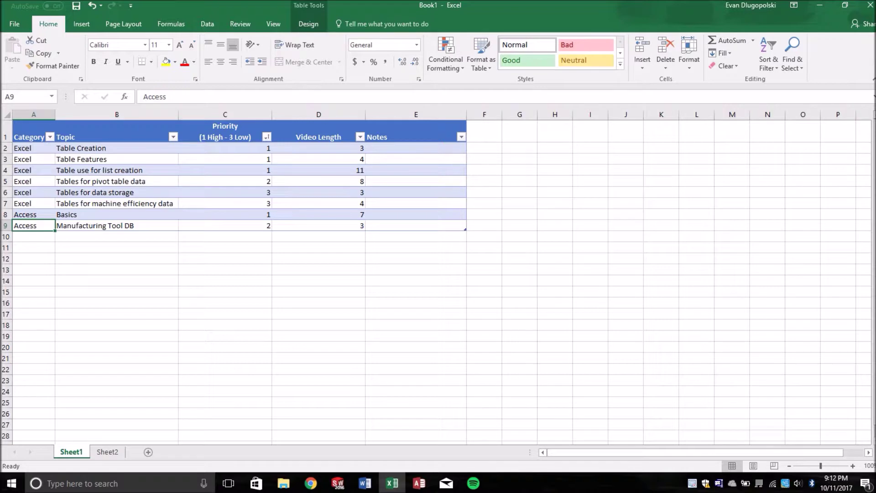
pyautogui.moveTo(30, 131); pyautogui.dragTo(416, 215)
pyautogui.click(319, 281)
# Step: Return to Sheet2 and examine the Access and Excel row labels of the pivot table
pyautogui.click(107, 452)
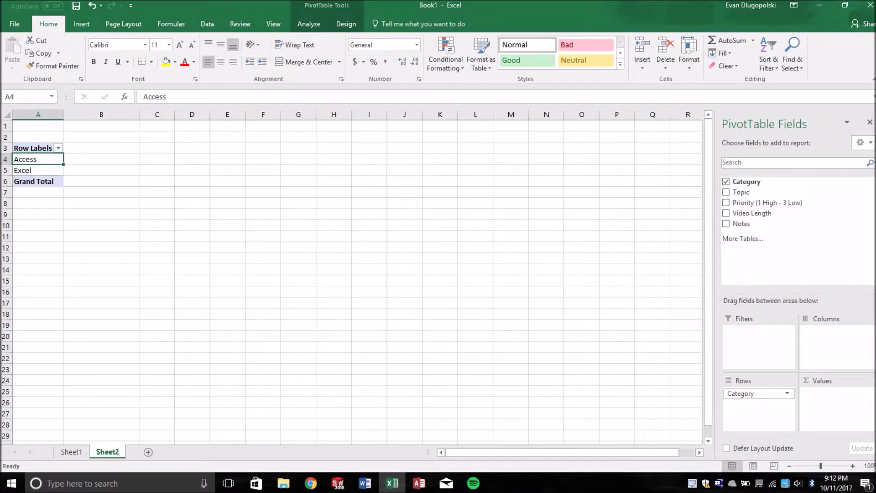
pyautogui.click(38, 171)
pyautogui.moveTo(38, 160); pyautogui.dragTo(38, 170)
pyautogui.click(38, 159)
pyautogui.click(38, 171)
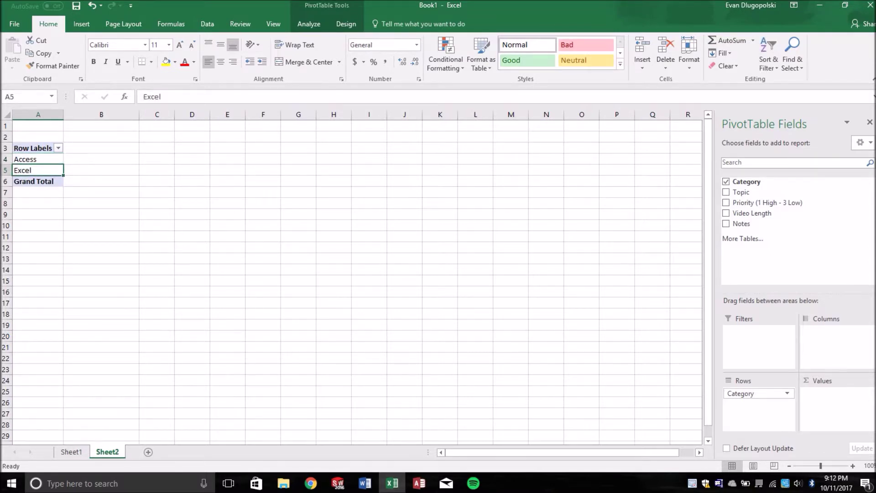
pyautogui.moveTo(37, 160); pyautogui.dragTo(38, 171)
pyautogui.click(38, 159)
pyautogui.click(38, 170)
pyautogui.click(38, 159)
# Step: Check the Excel entries in the source table's Category column on Sheet1, then return to the pivot table
pyautogui.click(71, 452)
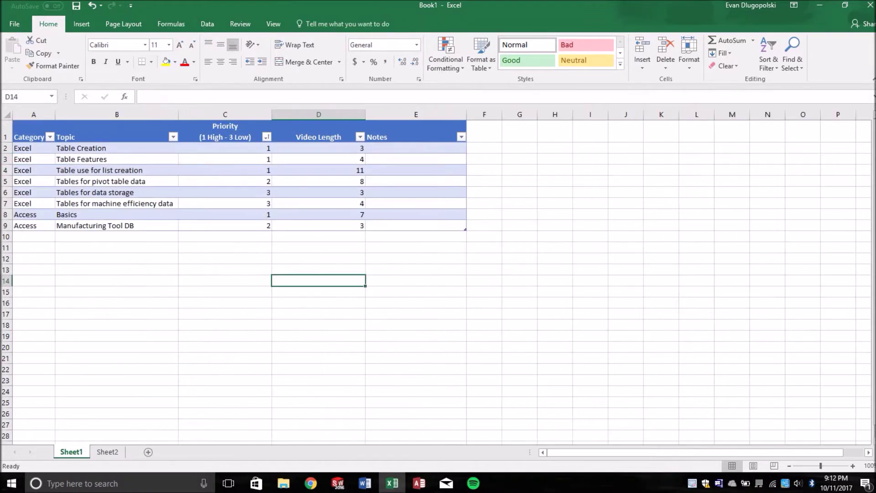
pyautogui.moveTo(33, 149)
pyautogui.mouseDown()
pyautogui.moveTo(33, 226)
pyautogui.moveTo(33, 148)
pyautogui.mouseUp()
pyautogui.click(34, 204)
pyautogui.click(107, 452)
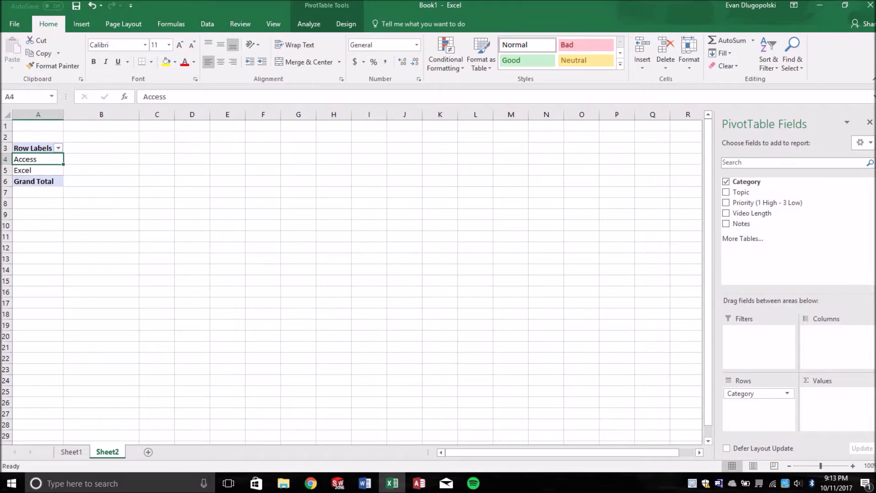
# Step: Add Topic to the pivot table's rows beneath Category and sum Video Length as its values
pyautogui.click(725, 192)
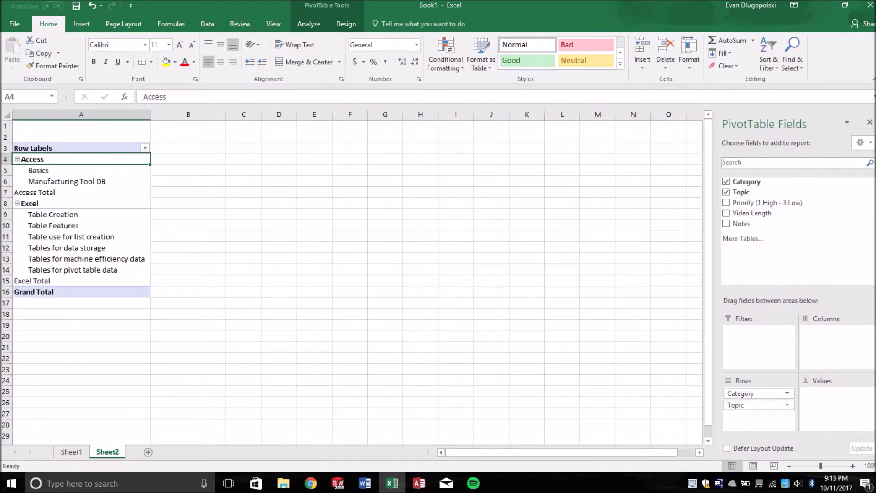
pyautogui.press('Down')
pyautogui.press('Down')
pyautogui.press('Up')
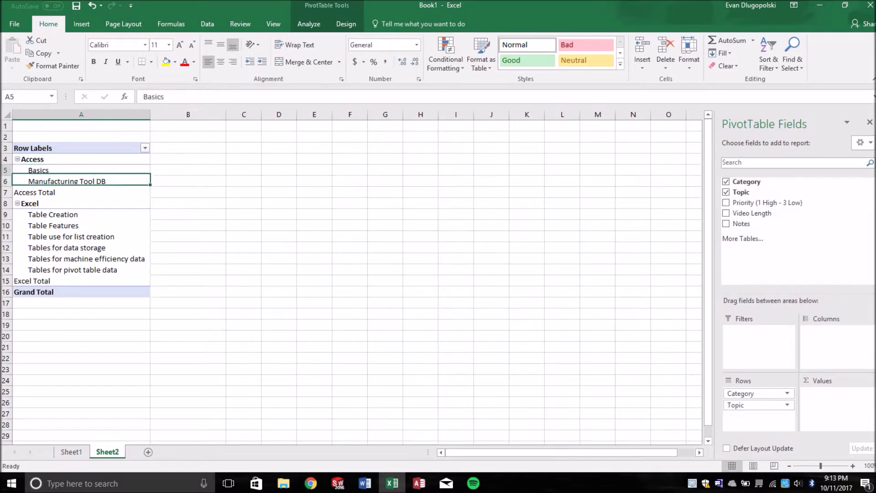
pyautogui.press('Down')
pyautogui.click(727, 213)
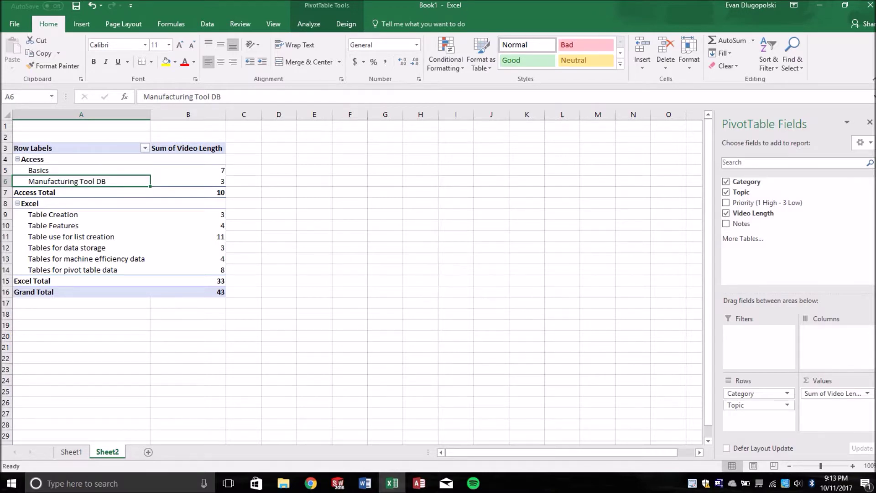
# Step: Examine the Access group of the pivot table with its topics and their video lengths
pyautogui.click(51, 155)
pyautogui.click(51, 159)
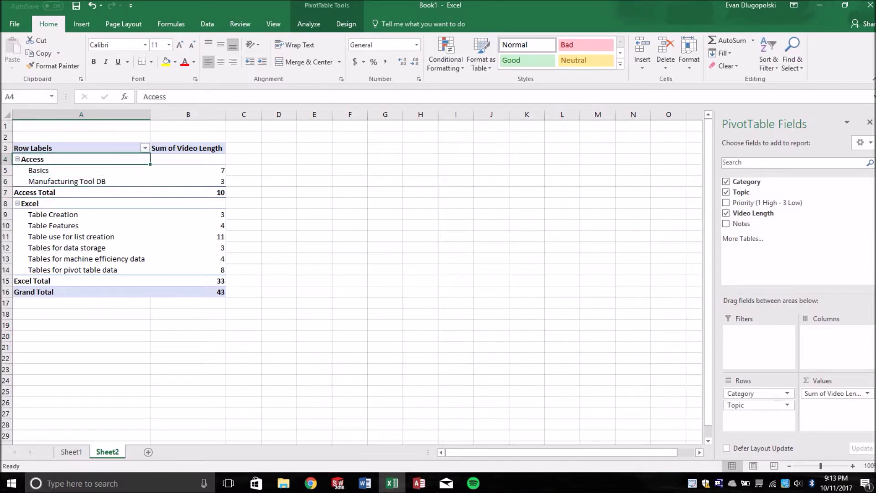
pyautogui.moveTo(39, 158); pyautogui.dragTo(195, 181)
pyautogui.click(195, 171)
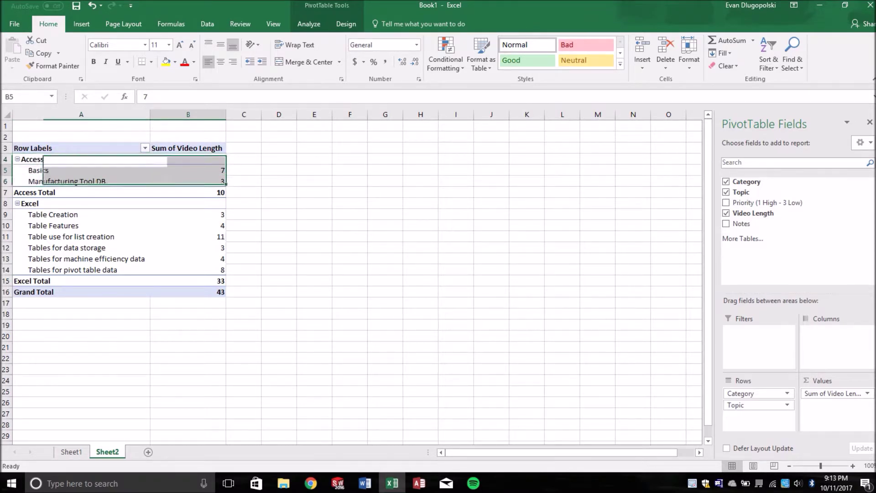
pyautogui.moveTo(91, 170); pyautogui.dragTo(92, 182)
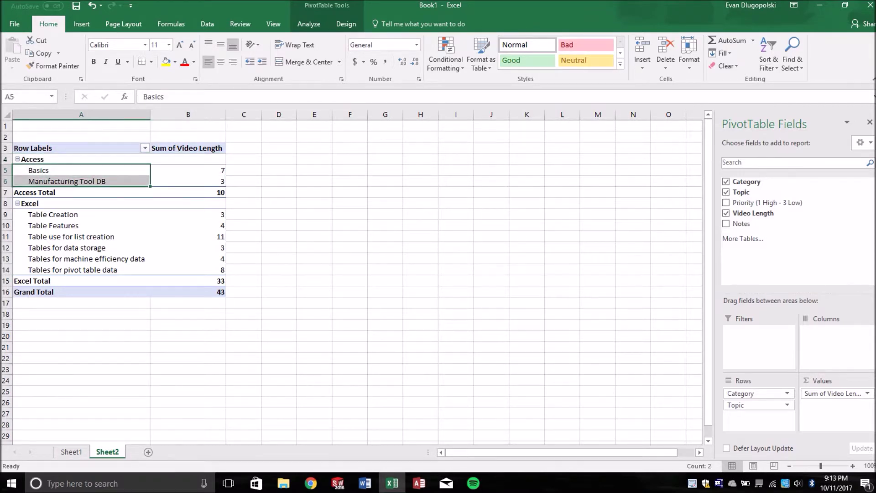
pyautogui.click(81, 159)
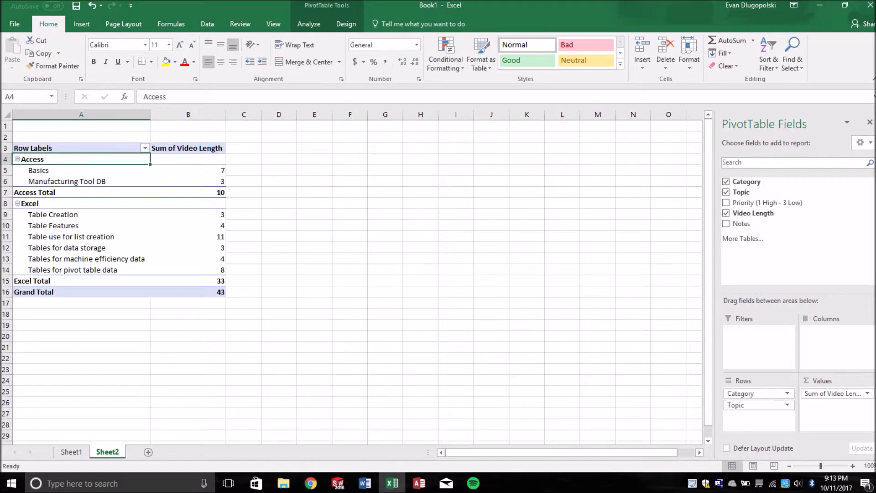
# Step: Check the video lengths of Basics and Manufacturing Tool DB against the Access Total
pyautogui.click(81, 181)
pyautogui.click(191, 171)
pyautogui.click(191, 181)
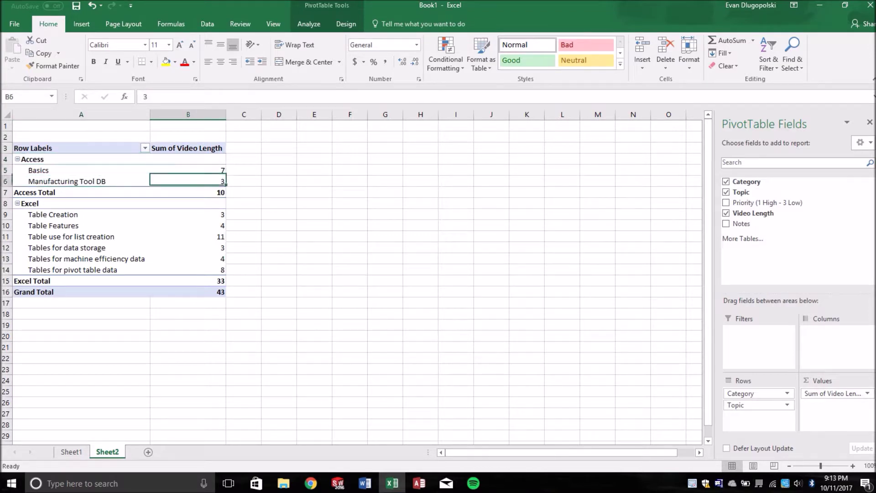
pyautogui.click(191, 192)
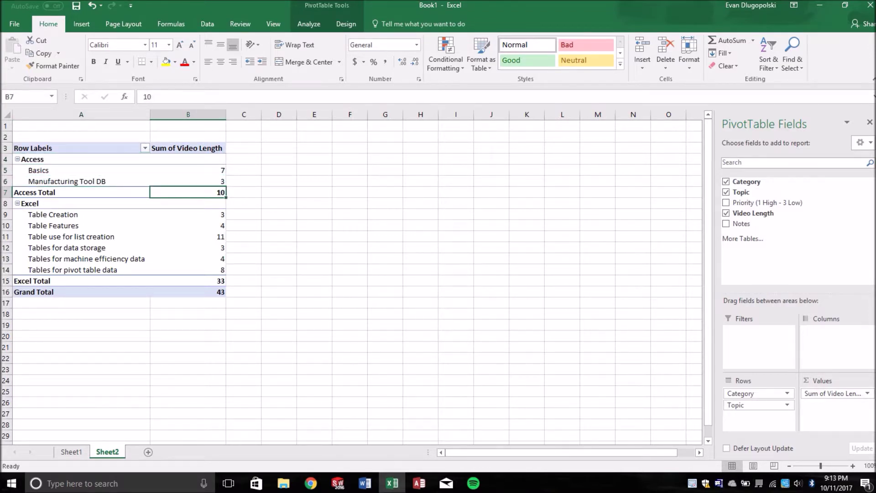
pyautogui.click(191, 170)
pyautogui.click(191, 182)
pyautogui.click(190, 192)
# Step: Return to the source table on Sheet1 and append an empty row 10 below Manufacturing Tool DB
pyautogui.click(71, 452)
pyautogui.click(117, 170)
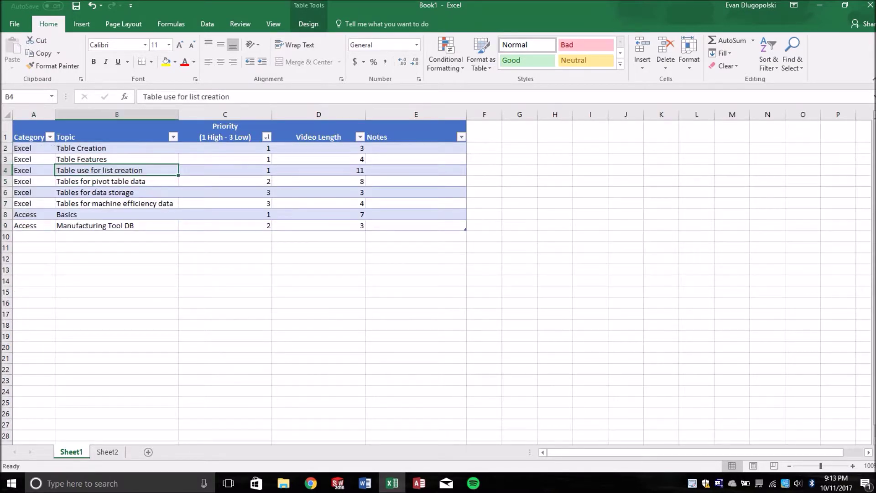
pyautogui.click(34, 149)
pyautogui.click(117, 171)
pyautogui.click(117, 226)
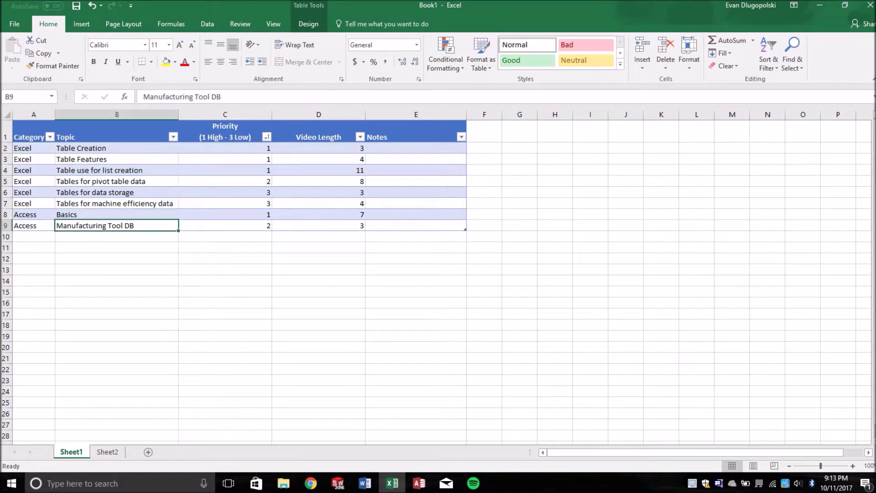
pyautogui.press('Tab')
pyautogui.press('Tab')
pyautogui.press('Tab')
pyautogui.press('Tab')
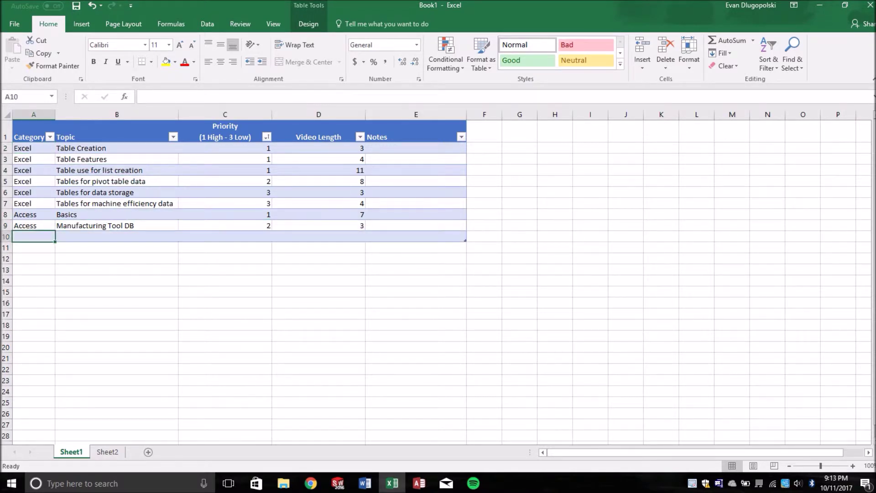
# Step: Fill table row 10 with category Test, topic Test1 and video length 5000, leaving the priority blank
pyautogui.write('Test')
pyautogui.press('Tab')
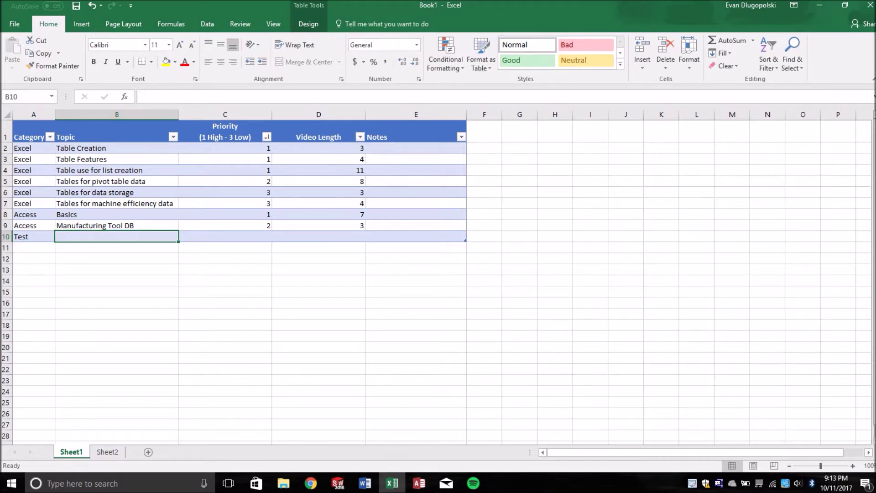
pyautogui.write('Test1')
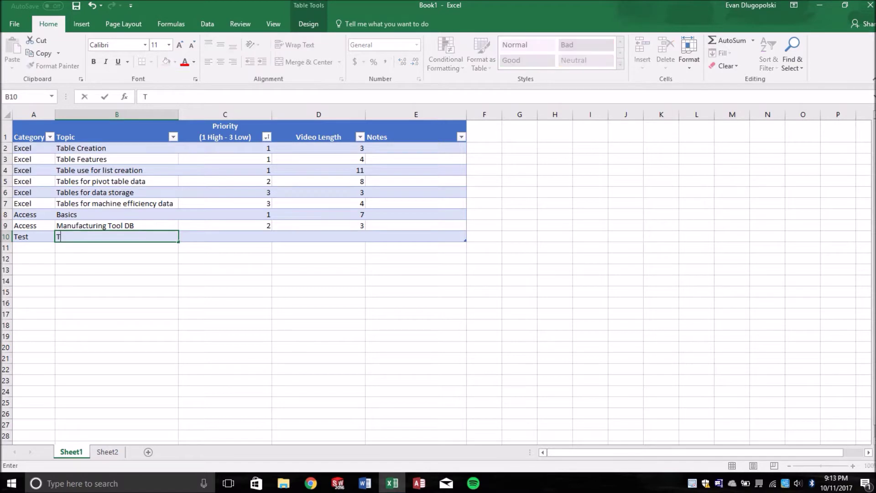
pyautogui.press('Tab')
pyautogui.press('Tab')
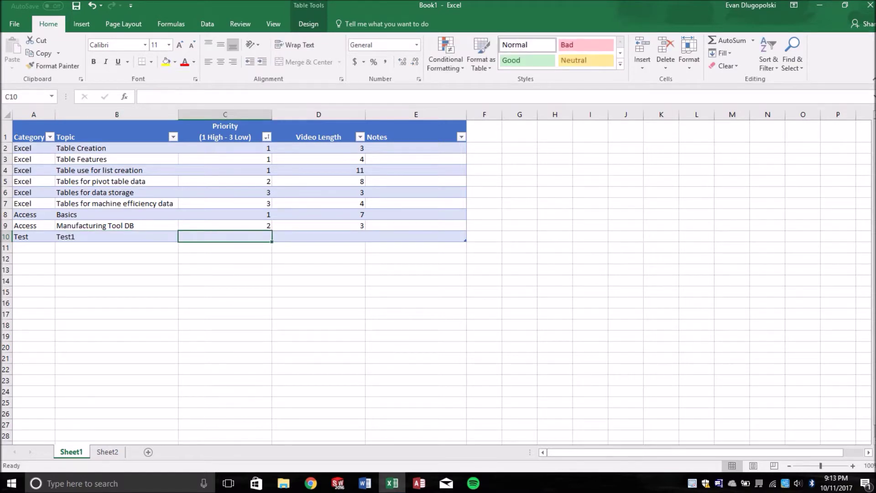
pyautogui.write('5000')
pyautogui.press('Return')
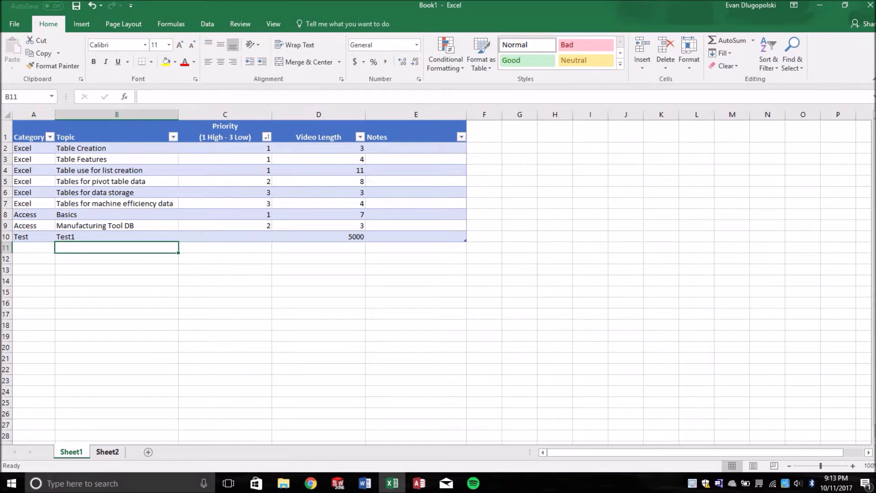
# Step: Refresh the pivot table on Sheet2 and check the Test1 entry and its video length
pyautogui.click(107, 452)
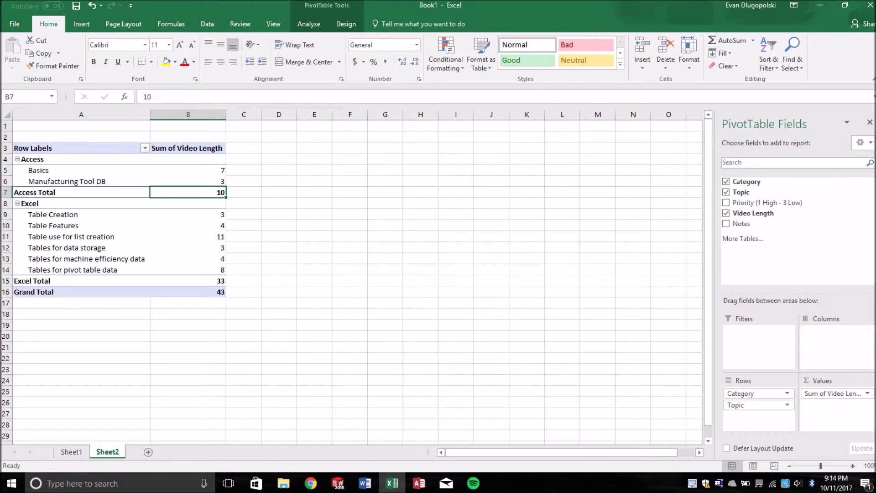
pyautogui.click(309, 23)
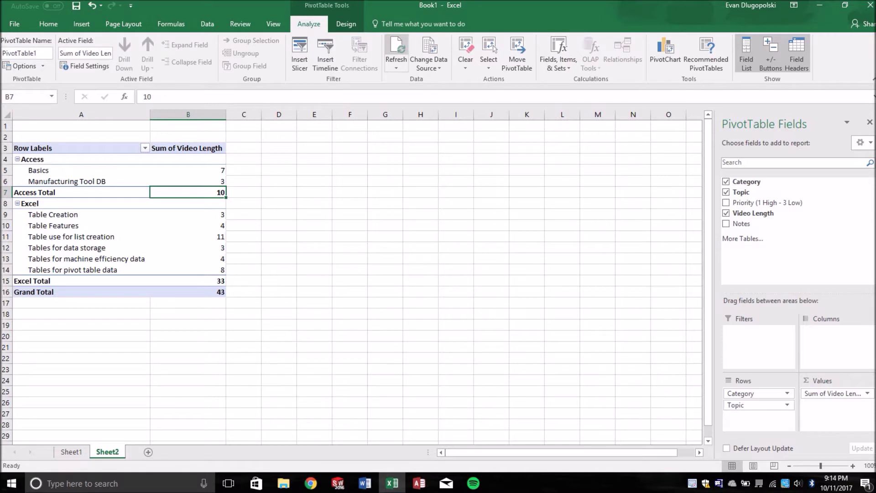
pyautogui.click(396, 47)
pyautogui.click(81, 304)
pyautogui.click(188, 304)
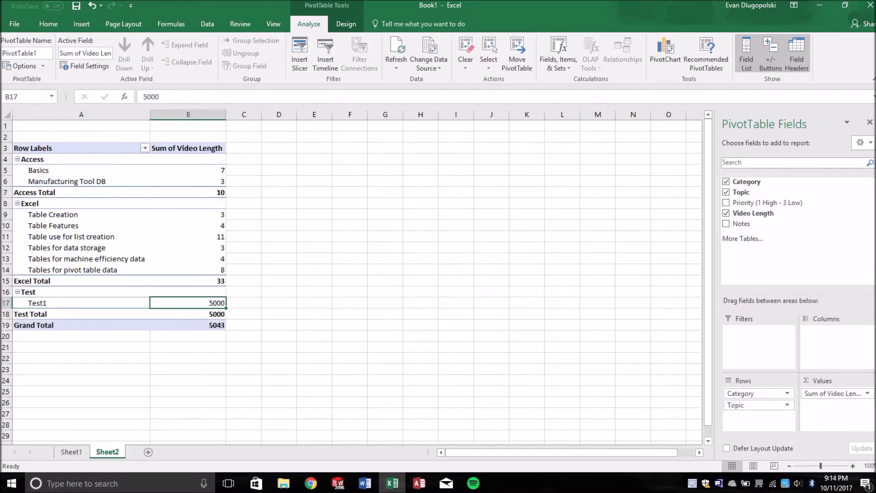
# Step: Examine the Test1 row and its summed video length in the Sheet2 pivot table
pyautogui.click(314, 281)
pyautogui.click(82, 304)
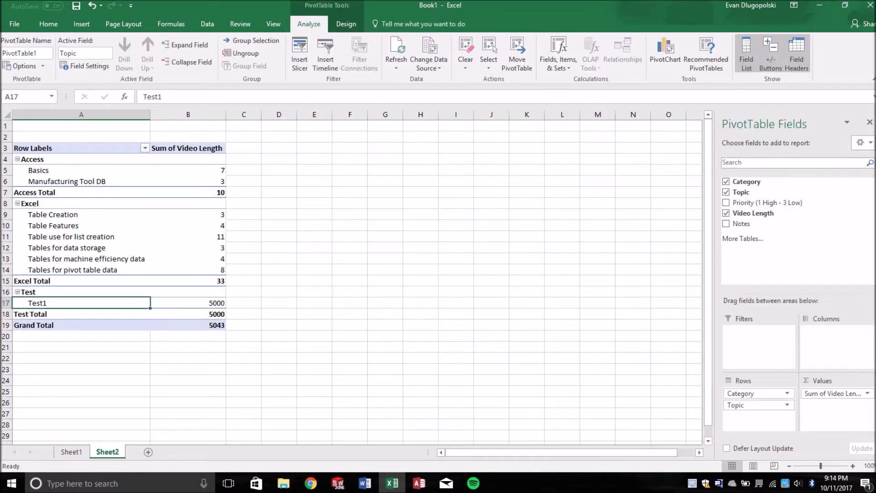
pyautogui.click(189, 303)
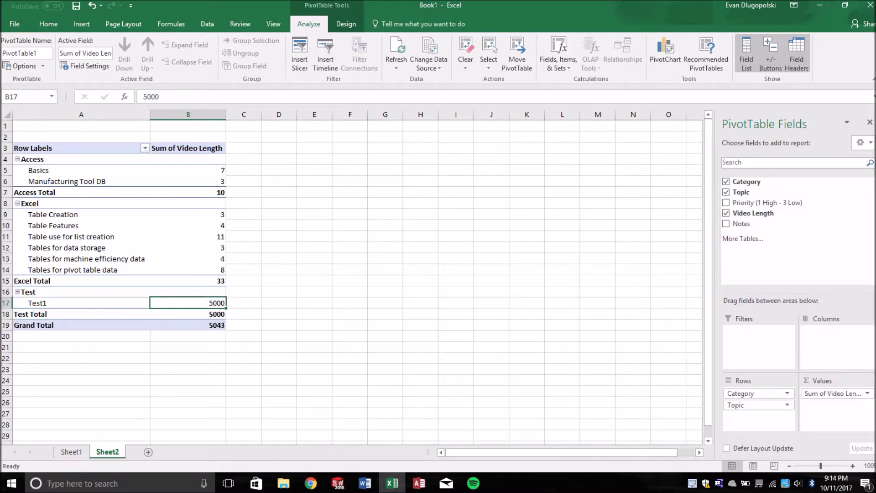
# Step: Convert the whole table A1:E10 on Sheet1 back to a normal range
pyautogui.click(71, 452)
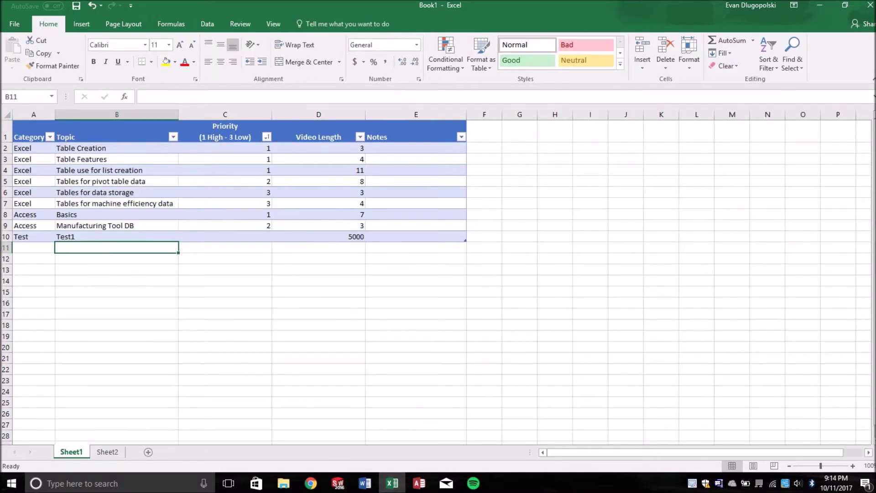
pyautogui.moveTo(27, 137); pyautogui.dragTo(433, 237)
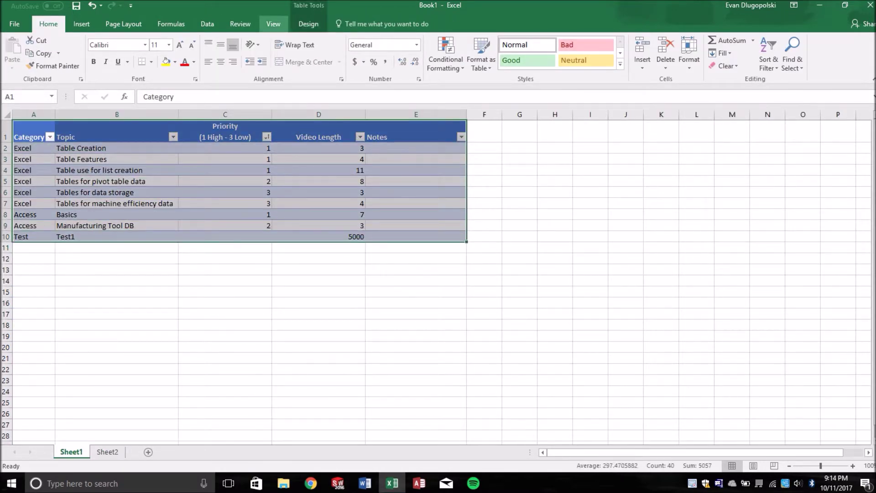
pyautogui.click(308, 24)
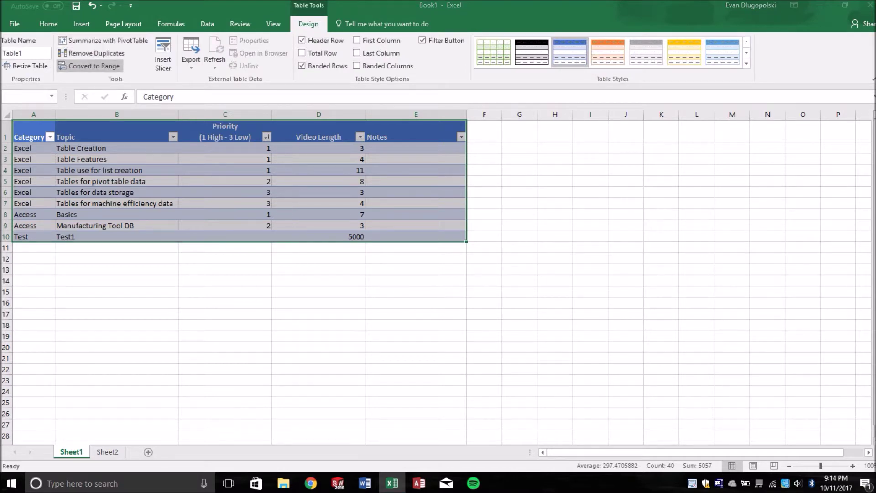
pyautogui.click(89, 65)
pyautogui.click(422, 271)
pyautogui.click(416, 291)
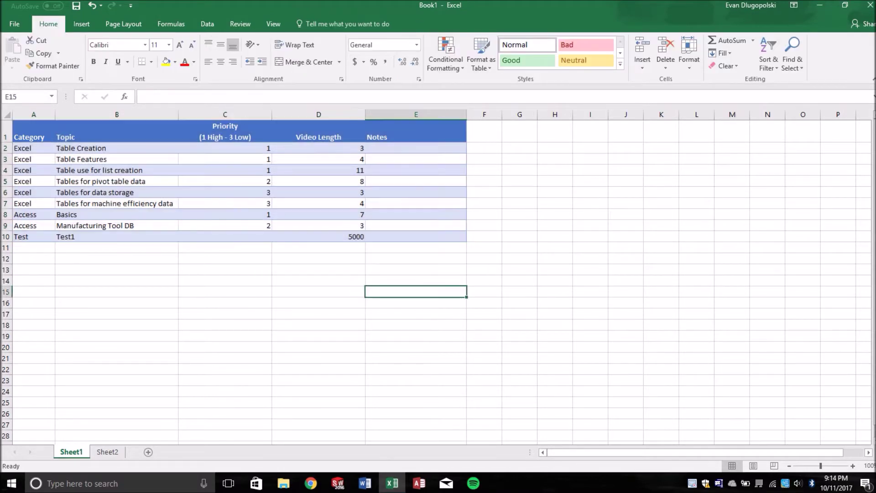
pyautogui.click(414, 214)
pyautogui.click(68, 204)
# Step: Review the source range in the Sheet2 pivot table's data source settings and accept the dialog
pyautogui.click(107, 452)
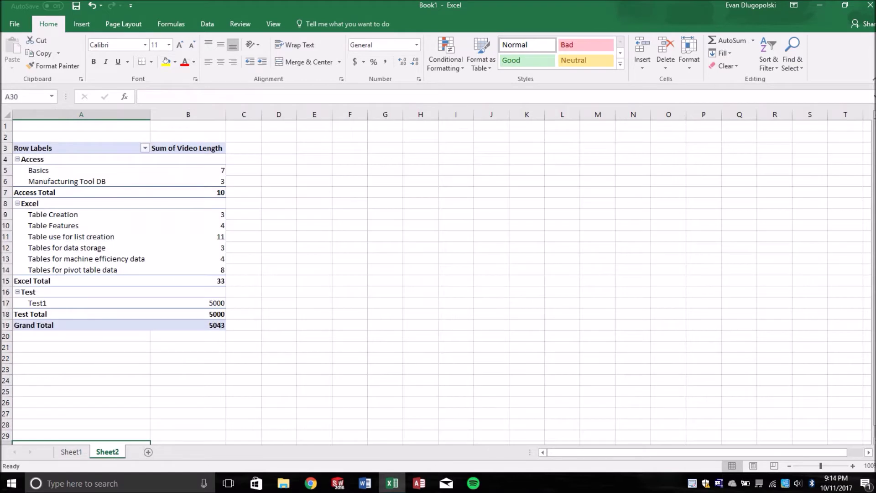
pyautogui.click(81, 148)
pyautogui.click(309, 23)
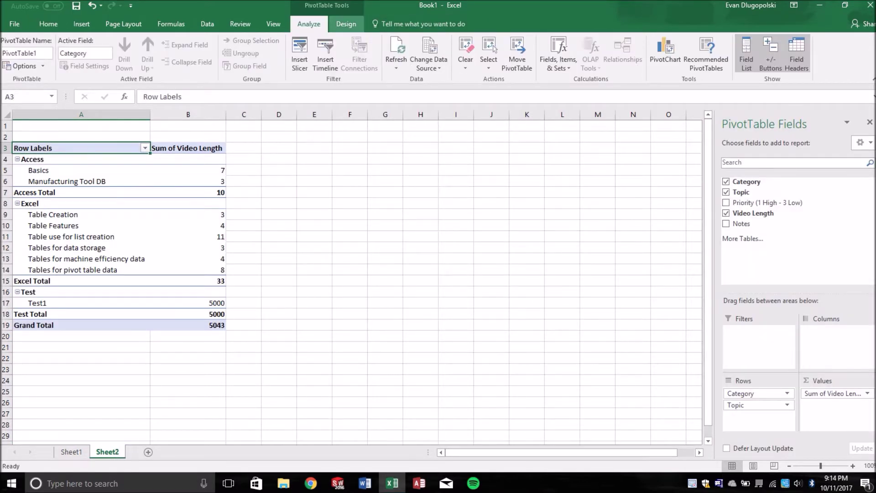
pyautogui.click(346, 24)
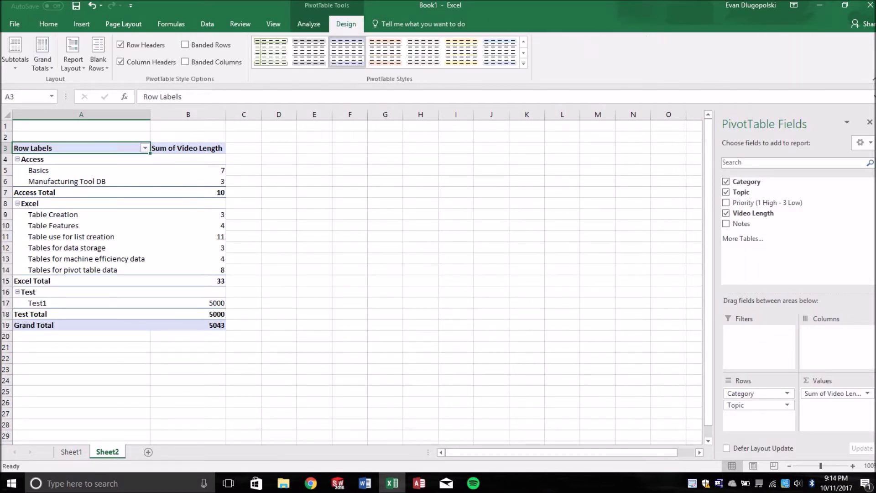
pyautogui.click(308, 24)
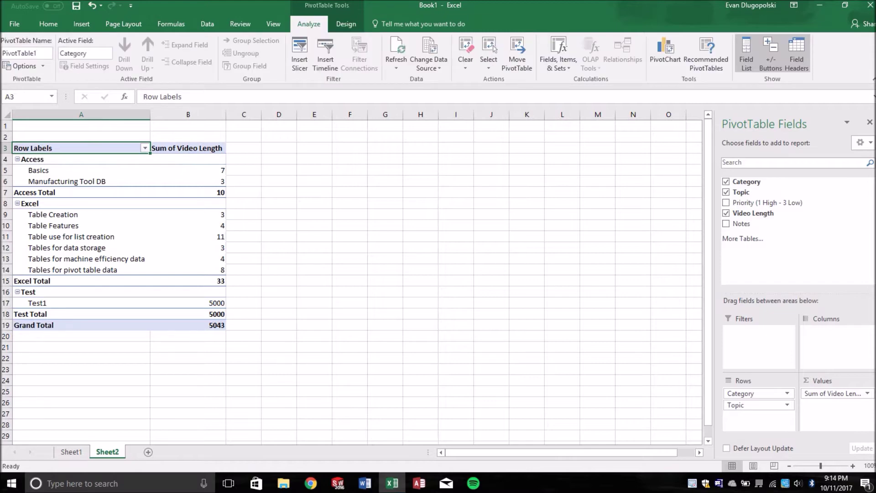
pyautogui.click(429, 51)
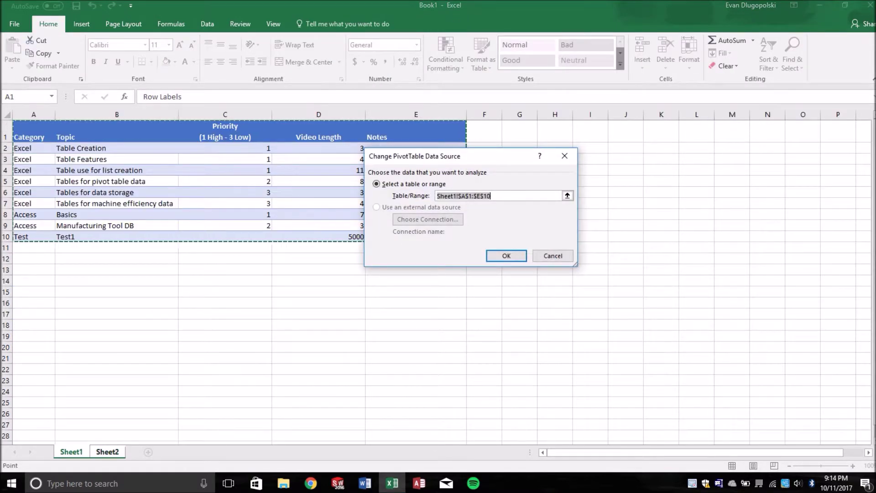
pyautogui.press('Return')
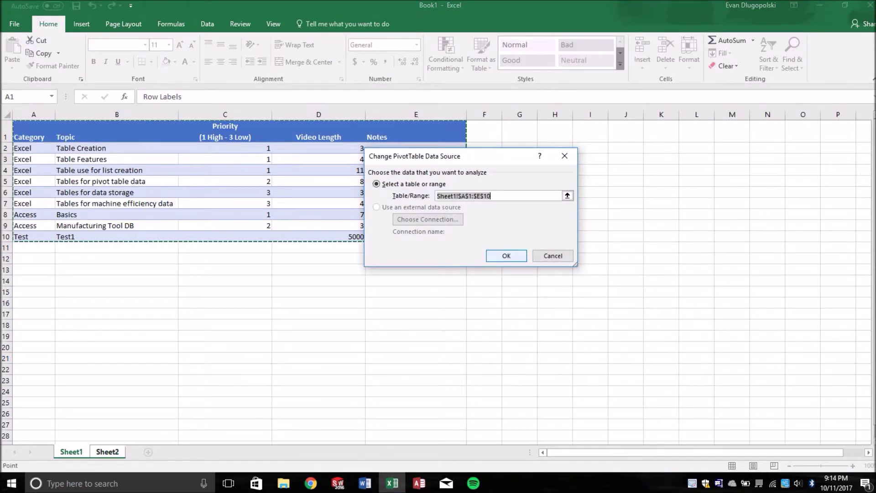
# Step: Return to Sheet1 and examine the extent of the plain range A1:E10 and the empty cells around it
pyautogui.click(71, 451)
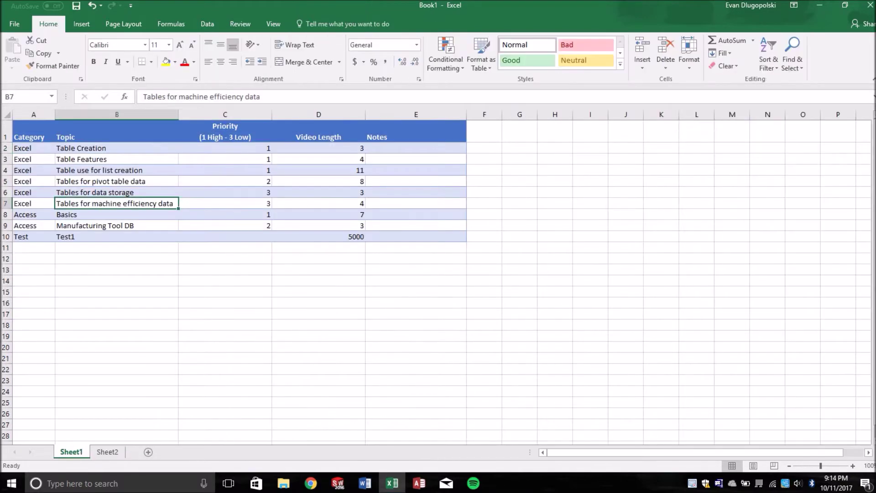
pyautogui.moveTo(34, 134); pyautogui.dragTo(416, 236)
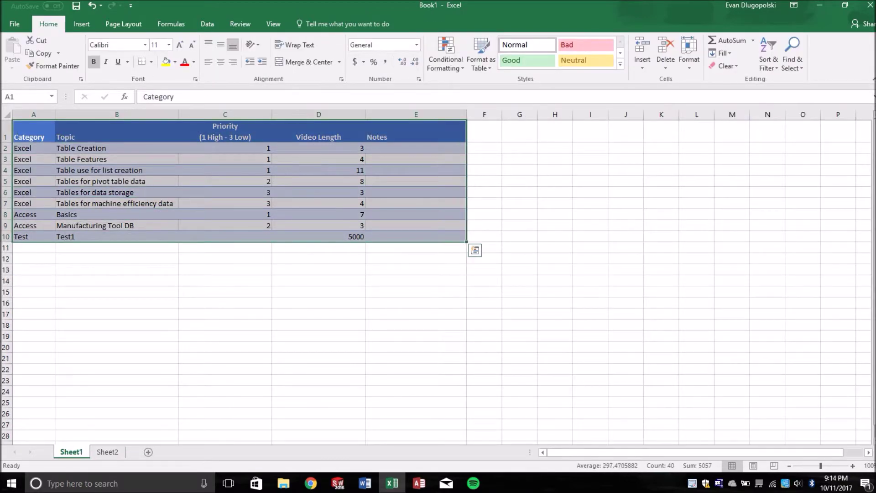
pyautogui.click(415, 236)
pyautogui.click(484, 237)
pyautogui.click(520, 237)
pyautogui.click(555, 236)
pyautogui.click(416, 236)
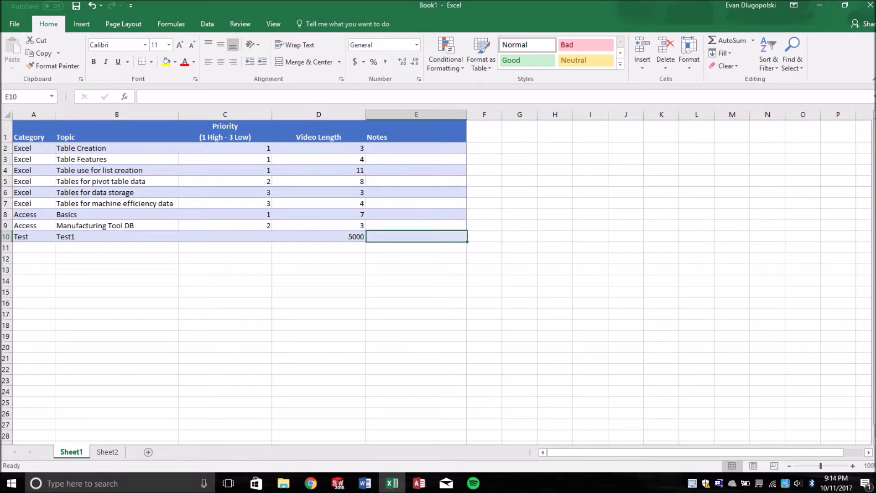
pyautogui.click(484, 237)
pyautogui.press('Left')
pyautogui.moveTo(34, 134); pyautogui.dragTo(416, 236)
pyautogui.click(416, 259)
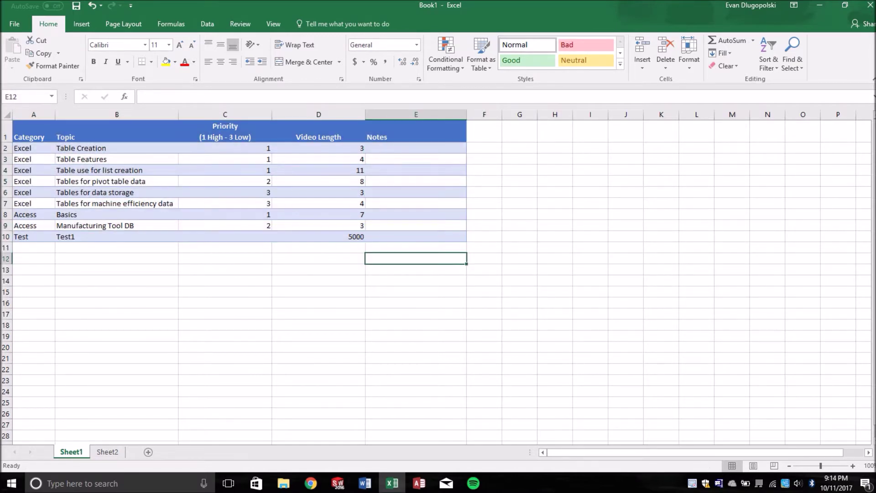
pyautogui.click(34, 248)
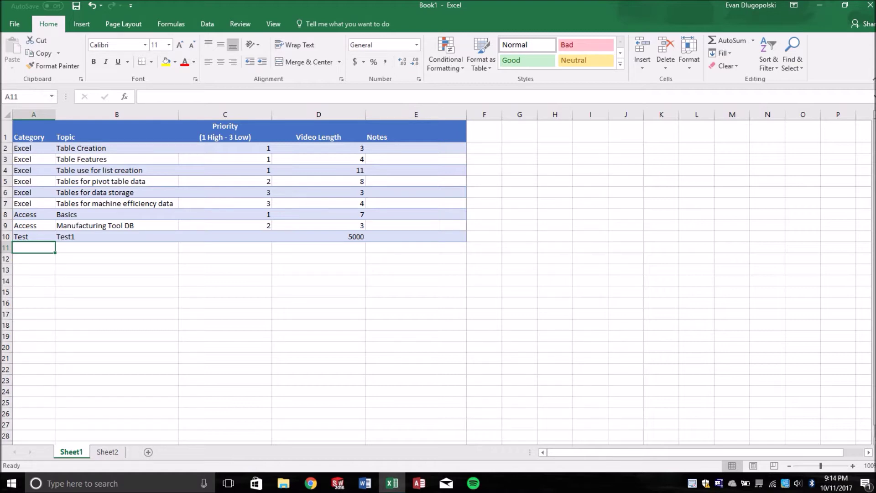
pyautogui.moveTo(27, 137); pyautogui.dragTo(457, 236)
pyautogui.click(416, 269)
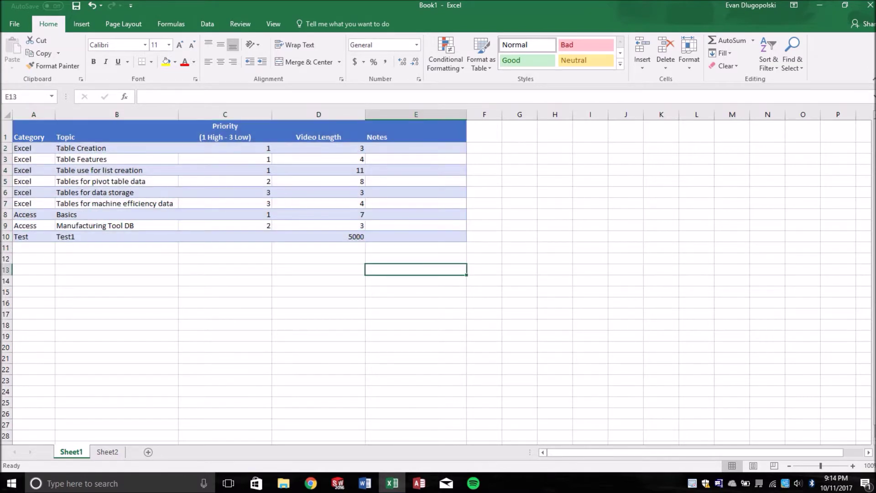
# Step: Enter Test2 as both the category and the topic in row 11, directly below the Test1 row
pyautogui.click(33, 248)
pyautogui.write('Test')
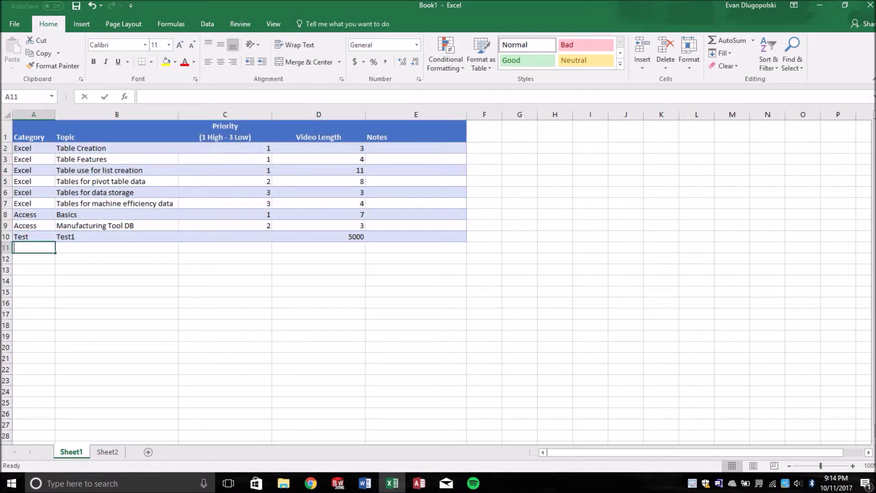
pyautogui.write('2')
pyautogui.press('Tab')
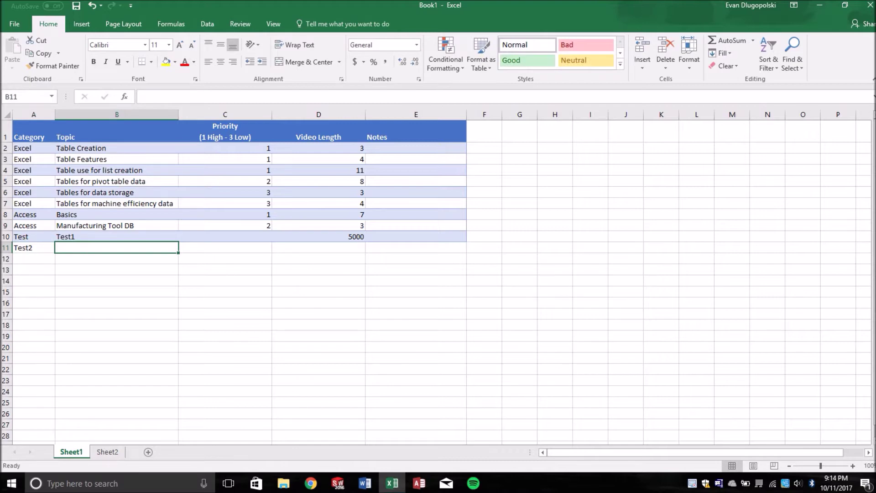
pyautogui.write('Test2')
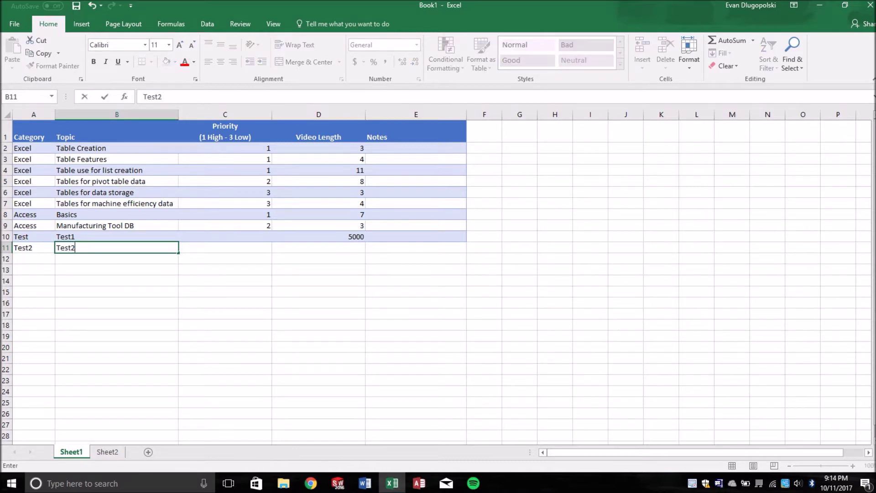
pyautogui.press('Return')
pyautogui.click(116, 247)
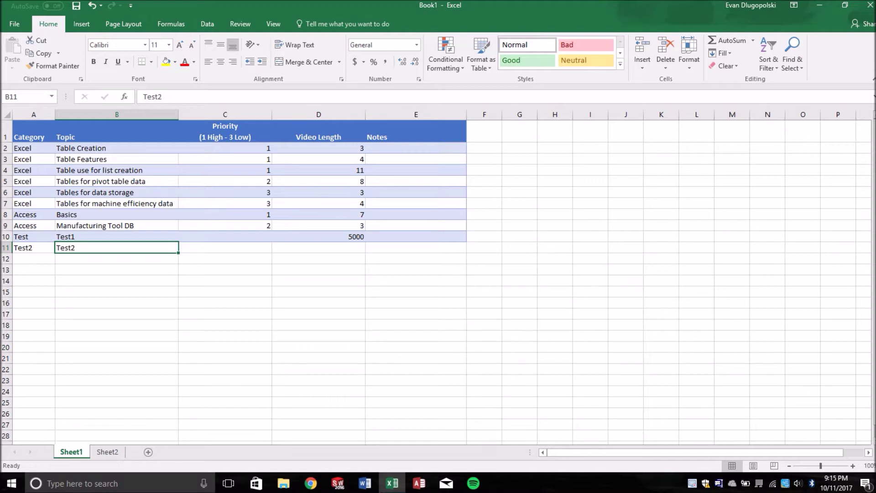
# Step: Refresh the pivot table on Sheet2 and check the entries in its Test category
pyautogui.moveTo(33, 133); pyautogui.dragTo(416, 236)
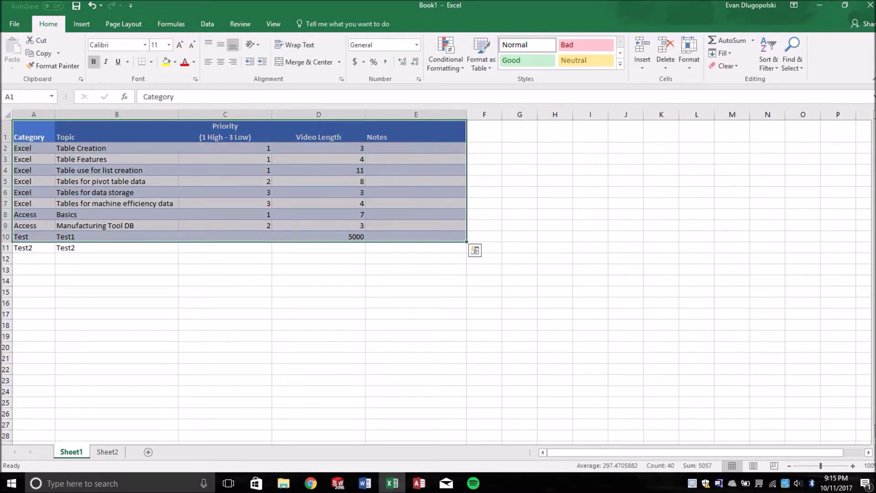
pyautogui.click(108, 452)
pyautogui.click(87, 259)
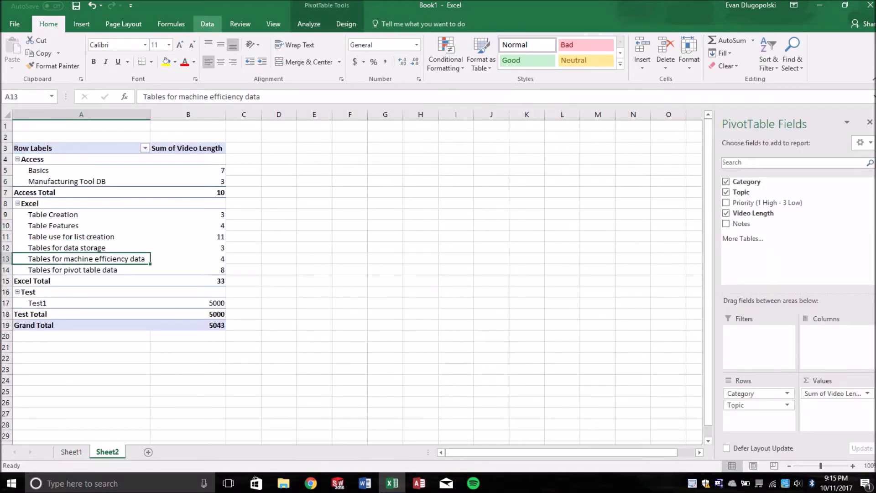
pyautogui.click(309, 24)
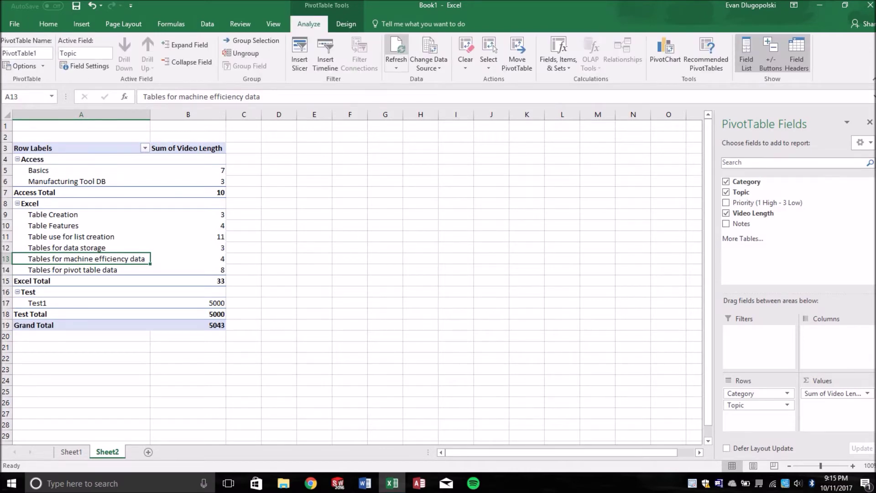
pyautogui.click(396, 51)
pyautogui.click(81, 304)
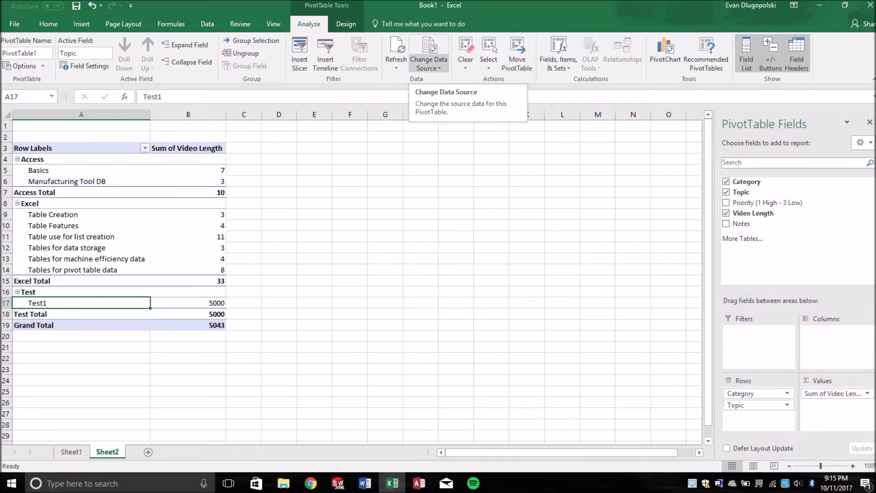
# Step: Inspect the table/range reference used as the pivot table's data source, then cancel the dialog
pyautogui.click(429, 48)
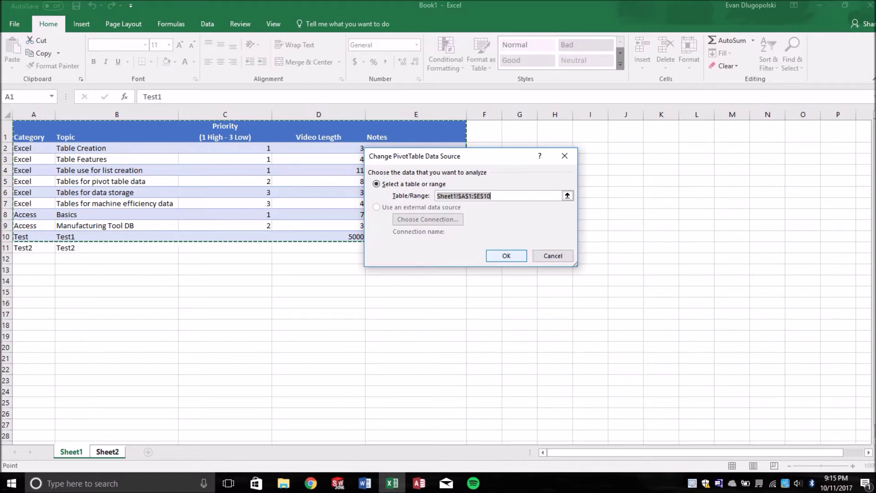
pyautogui.moveTo(498, 196); pyautogui.dragTo(436, 196)
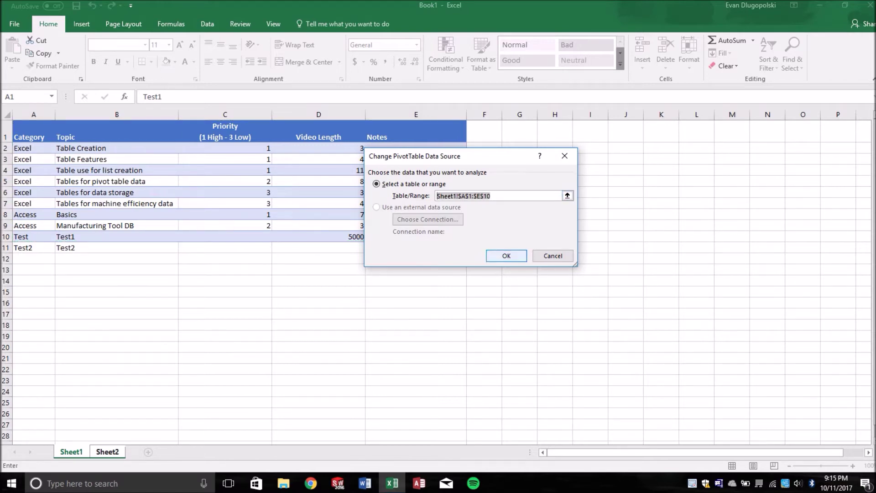
pyautogui.click(553, 256)
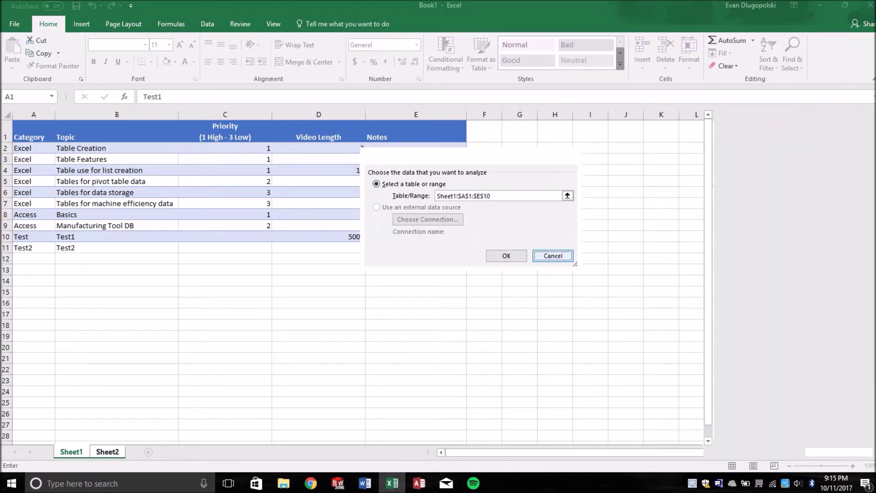
# Step: Create a table with headers from the range A1:E11 on Sheet1, including the Test2 row
pyautogui.click(71, 452)
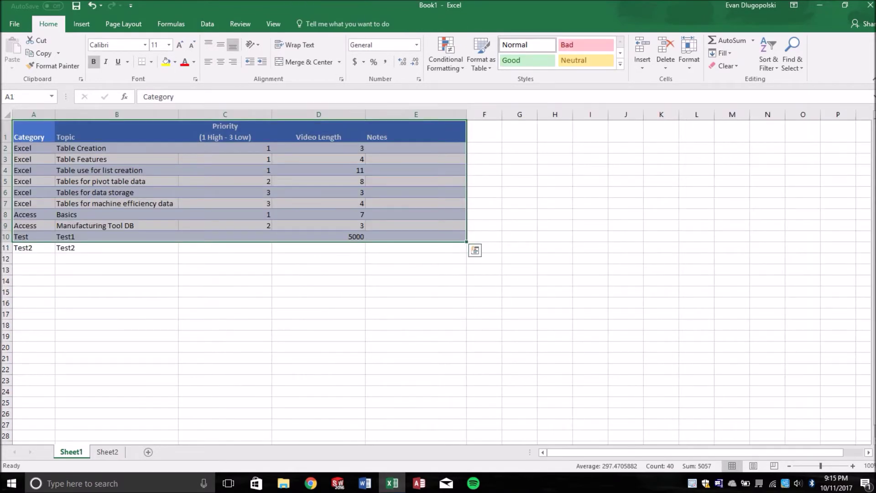
pyautogui.moveTo(33, 136); pyautogui.dragTo(411, 248)
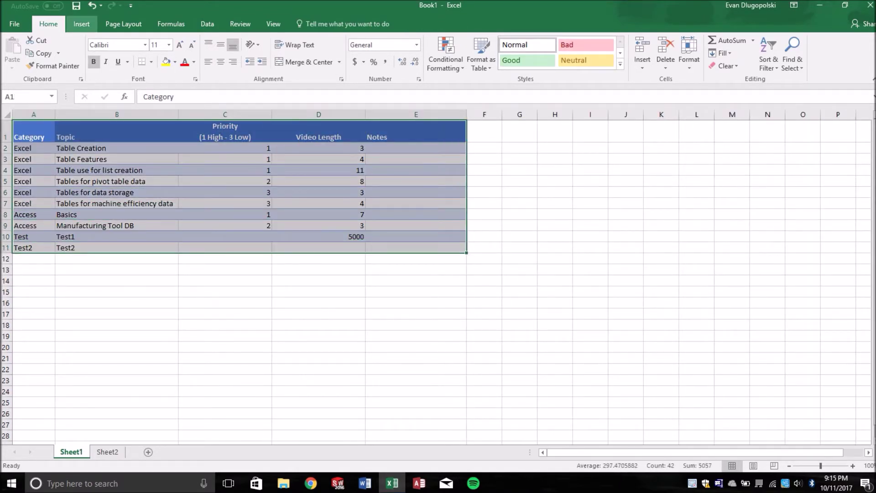
pyautogui.click(81, 24)
pyautogui.click(92, 50)
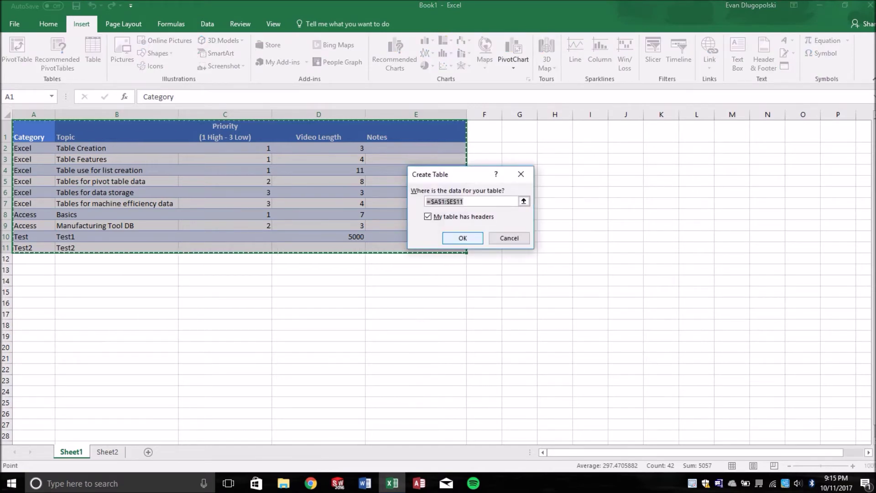
pyautogui.click(463, 237)
pyautogui.click(225, 280)
pyautogui.moveTo(416, 247); pyautogui.dragTo(27, 133)
# Step: Change the data source of the pivot table on Sheet2 to Table2 and check the Test2 category's entries
pyautogui.click(107, 452)
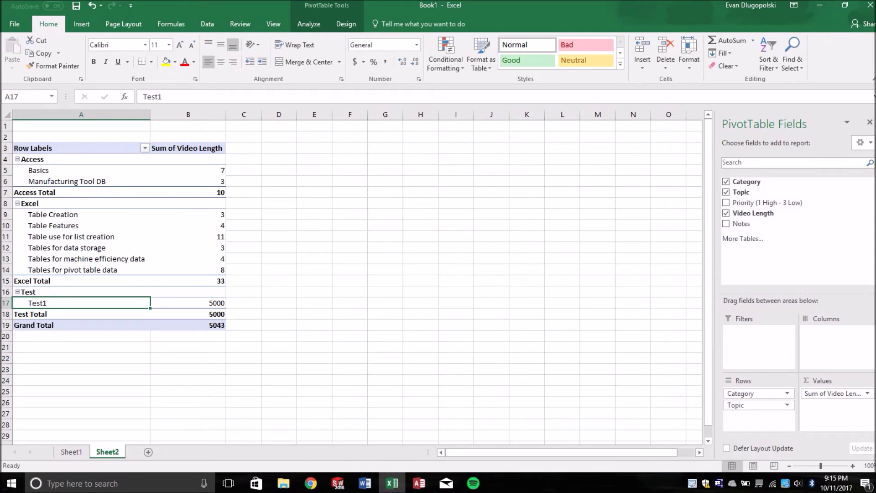
pyautogui.click(81, 225)
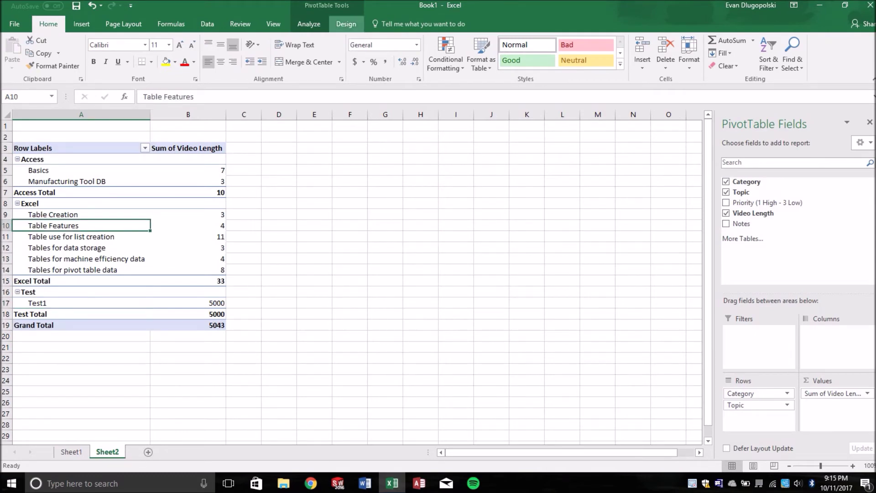
pyautogui.click(312, 24)
pyautogui.click(429, 48)
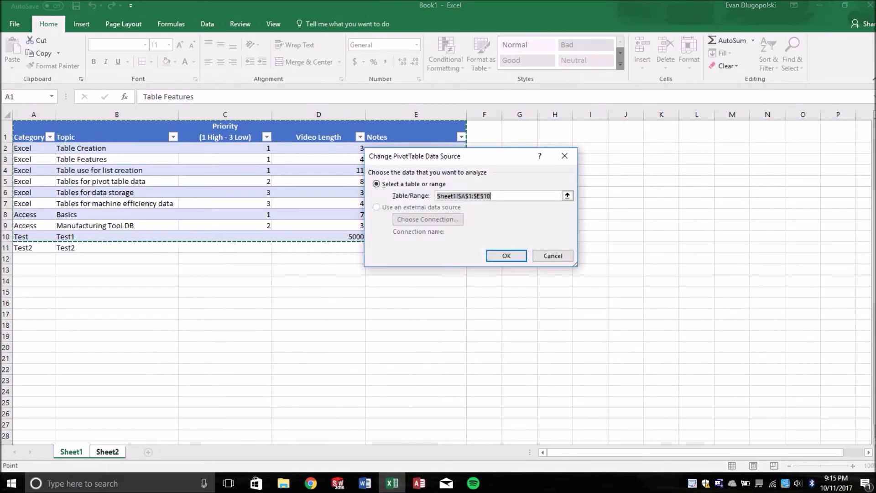
pyautogui.moveTo(28, 133); pyautogui.dragTo(463, 255)
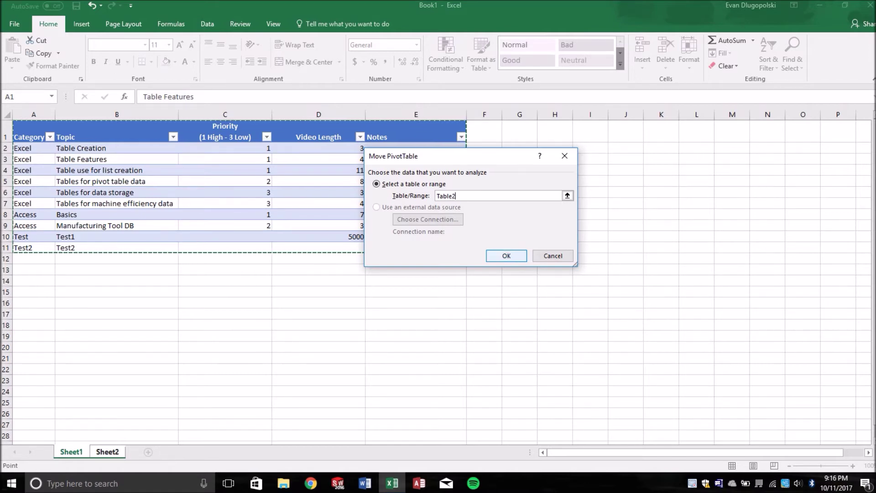
pyautogui.press('Return')
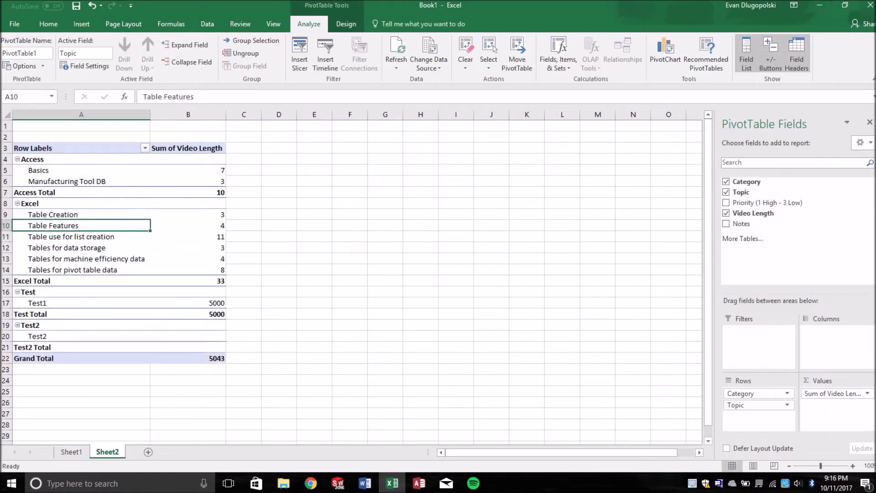
pyautogui.click(82, 325)
pyautogui.click(81, 332)
pyautogui.click(81, 337)
pyautogui.click(188, 336)
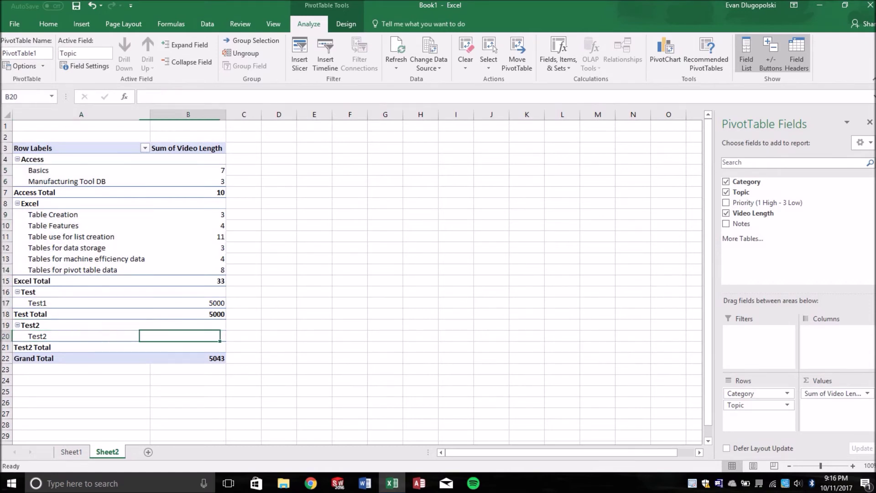
# Step: Append a new row to the end of the Sheet1 table with Test3 as both the category and the topic
pyautogui.click(71, 452)
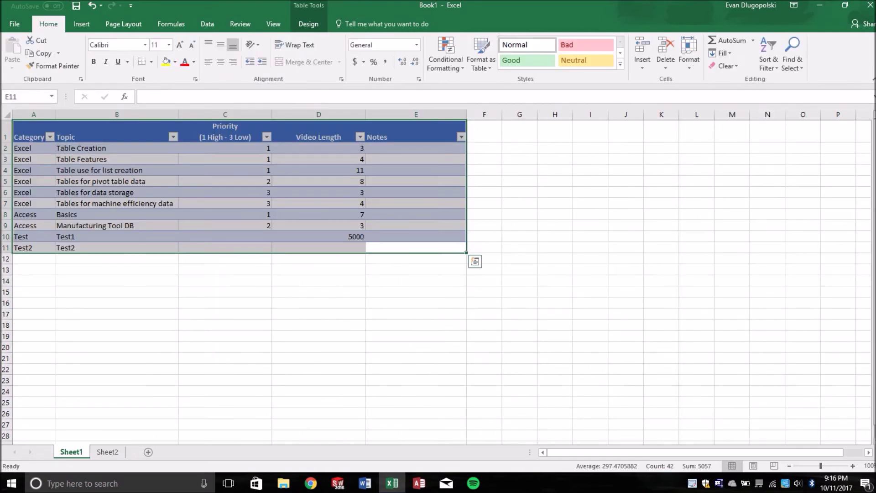
pyautogui.click(416, 248)
pyautogui.press('Tab')
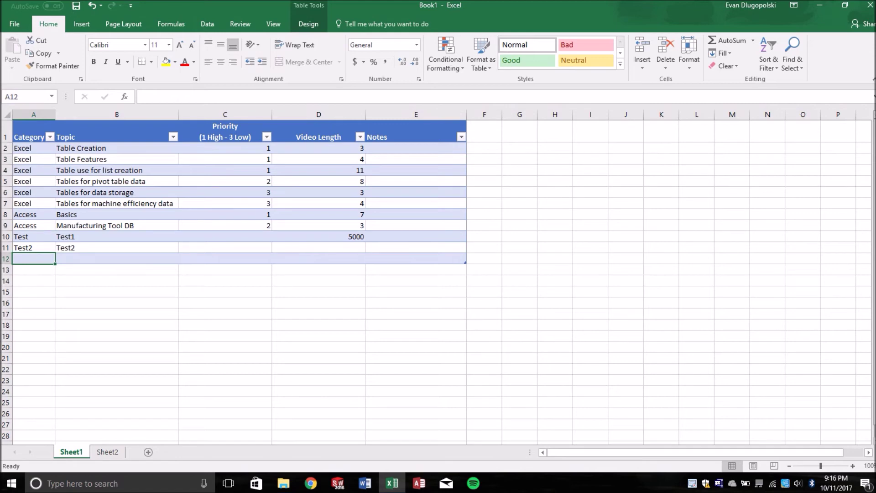
pyautogui.write('Test3')
pyautogui.press('Tab')
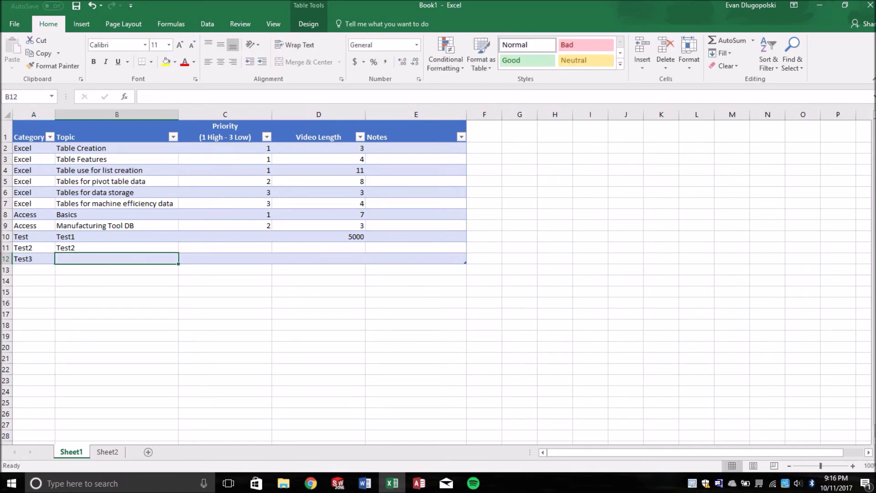
pyautogui.write('Test')
pyautogui.press('Tab')
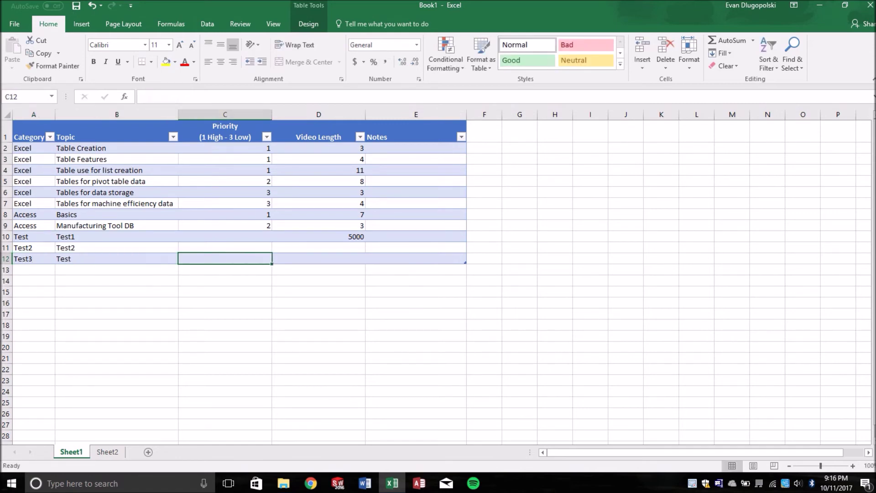
pyautogui.hotkey('shift', 'Tab')
pyautogui.write('Test3')
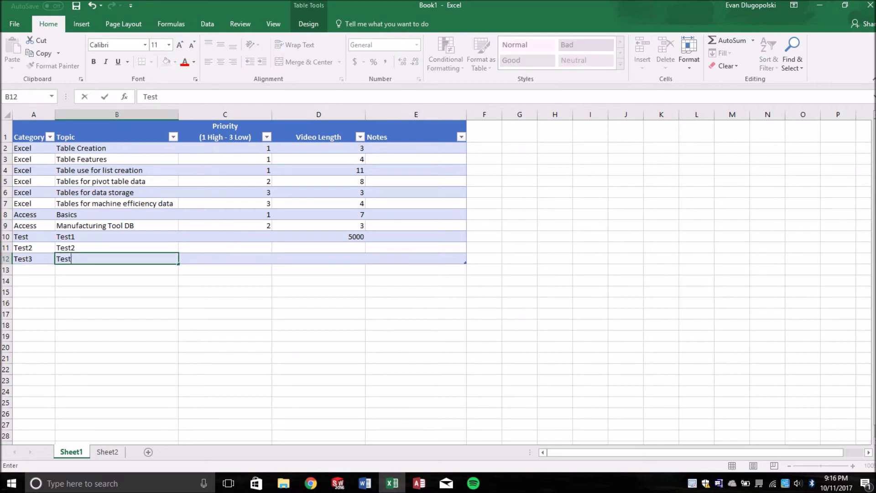
pyautogui.press('Return')
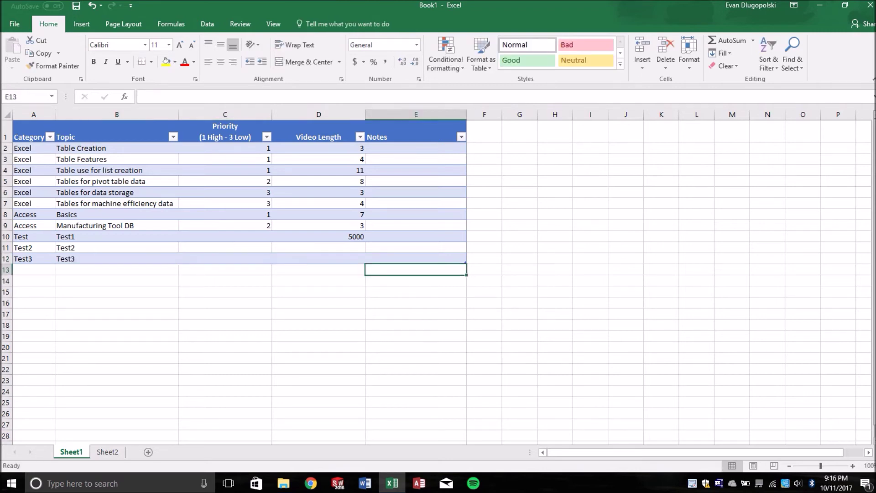
# Step: Refresh the pivot table on Sheet2 to bring in the Test3 row
pyautogui.click(107, 452)
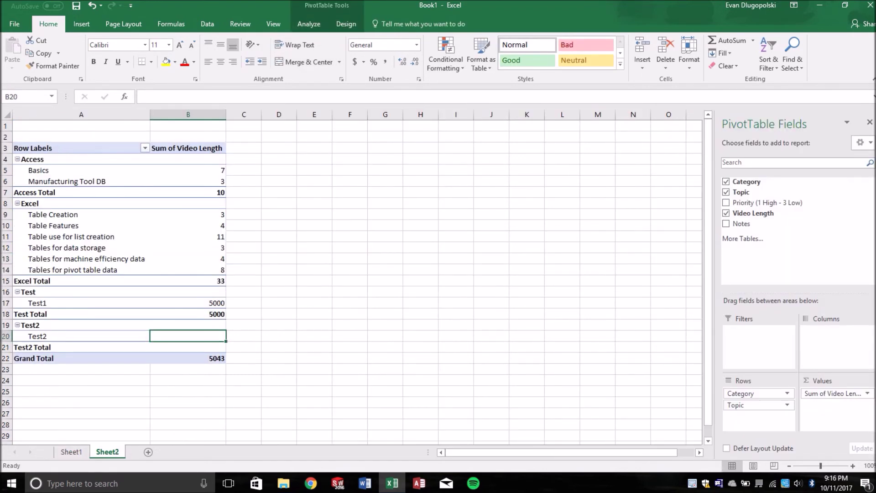
pyautogui.click(309, 24)
pyautogui.click(346, 23)
pyautogui.click(310, 23)
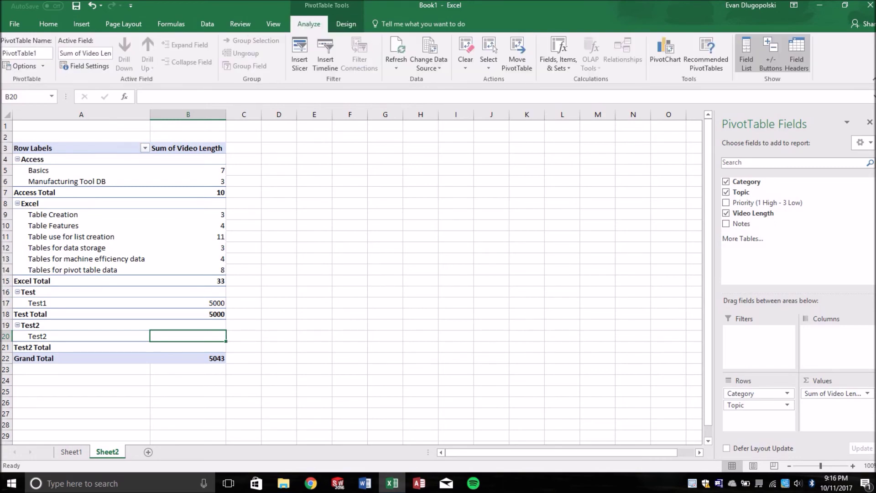
pyautogui.click(396, 50)
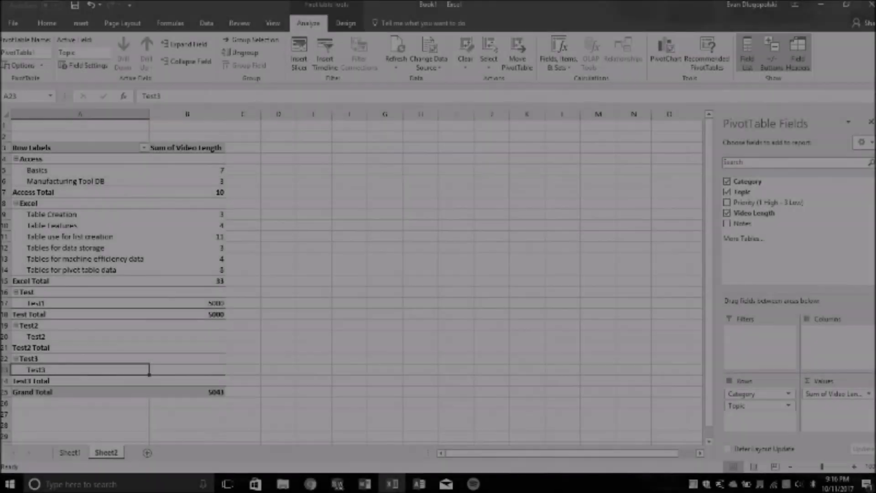